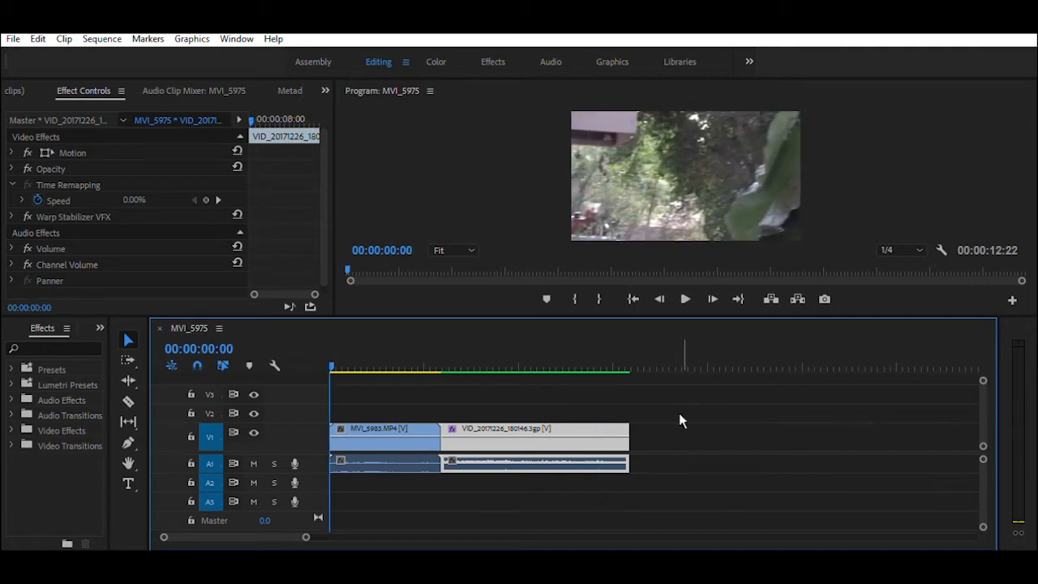
Step: Nest the VID_20171226_180146.3gp clip into its own sequence and return the playhead to the start
left_click(389, 446)
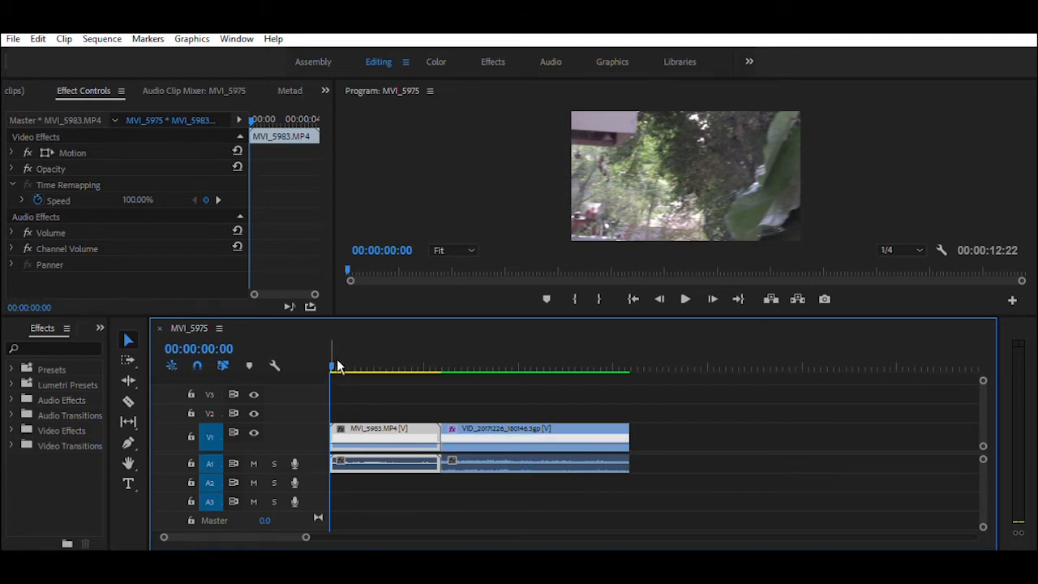
left_click_drag(341, 367, 486, 366)
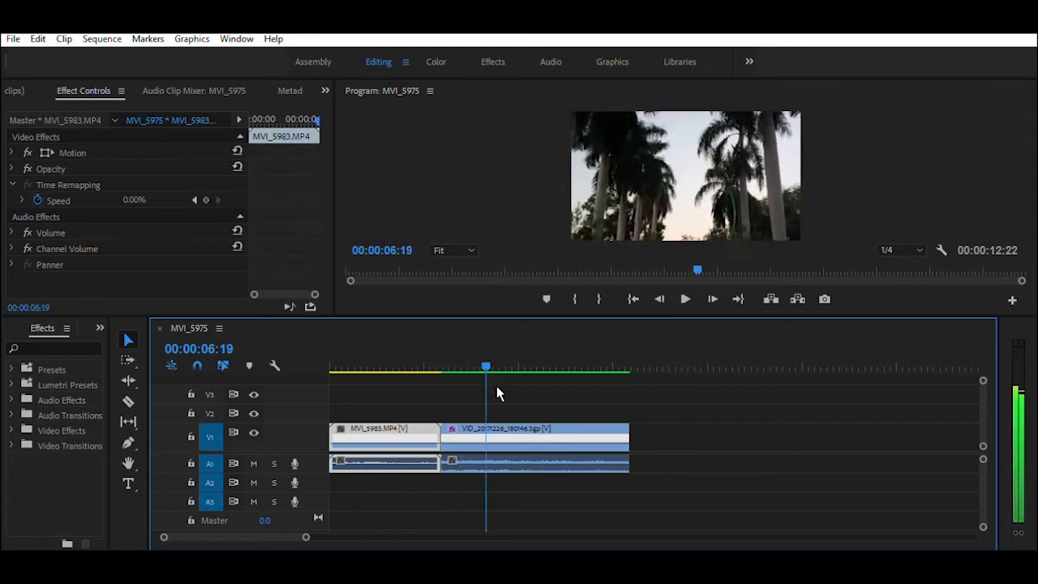
left_click(465, 427)
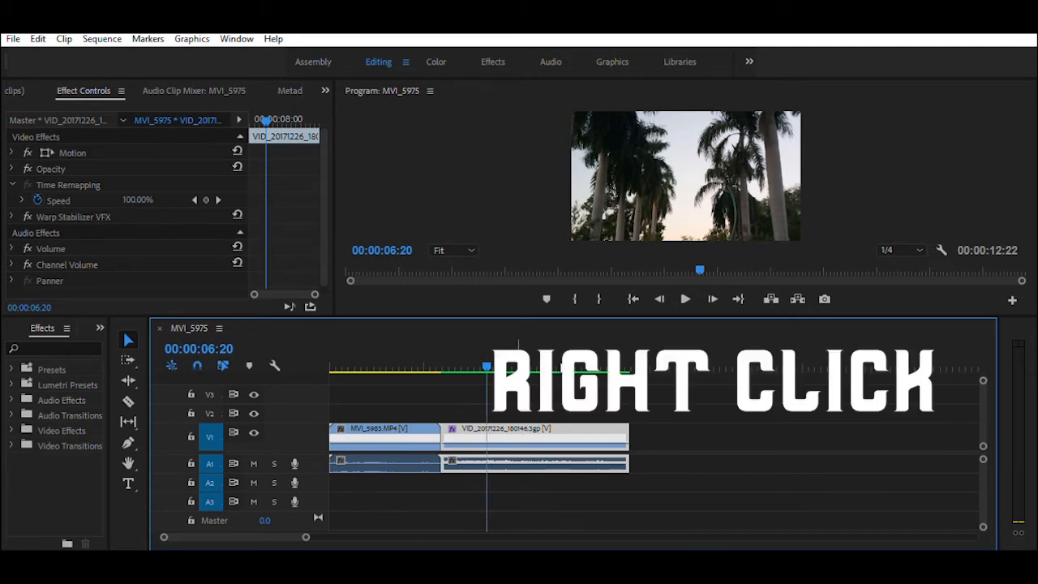
left_click(560, 354)
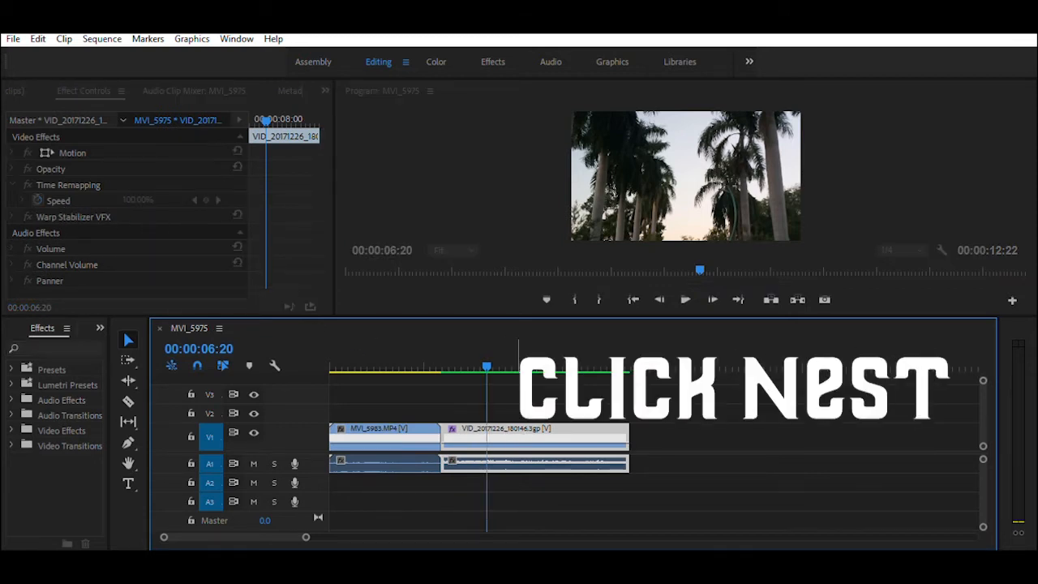
left_click(489, 303)
key("Home")
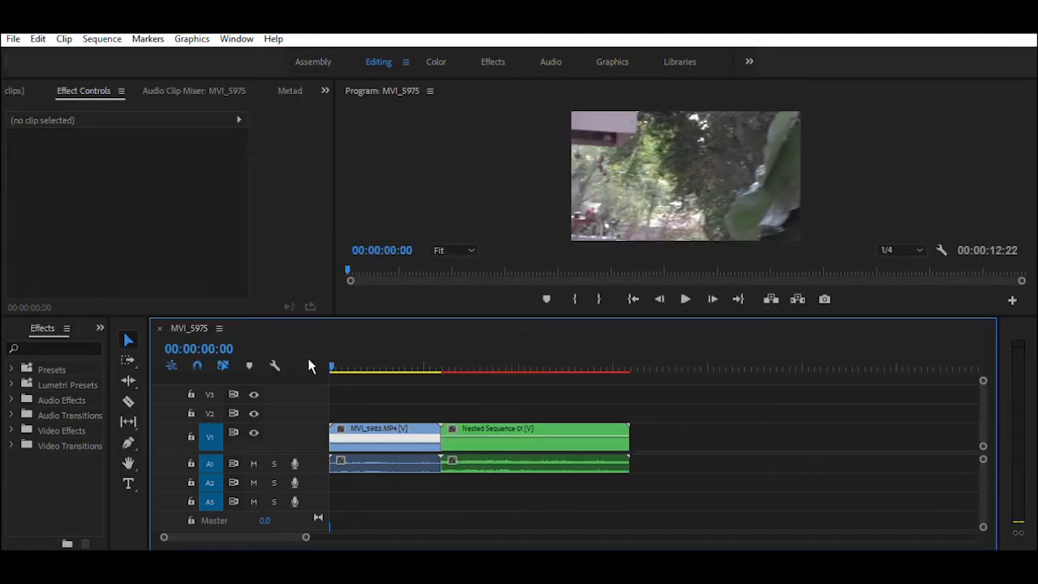
Step: Add a speed keyframe to the MVI_5983.MP4 clip at 00:00:03:24 and raise the speed after it to 500%
key("backslash")
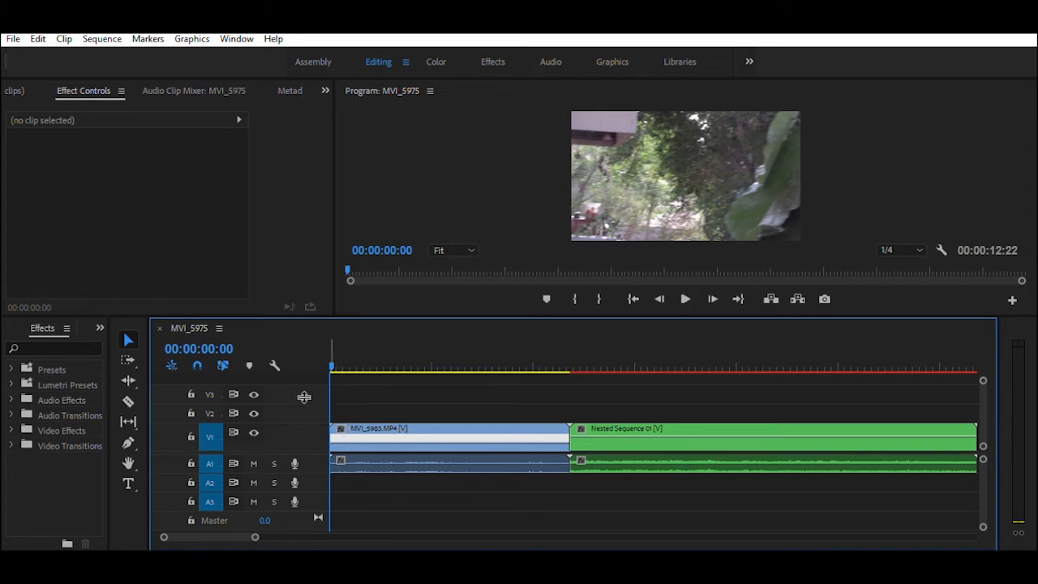
left_click_drag(306, 380, 305, 378)
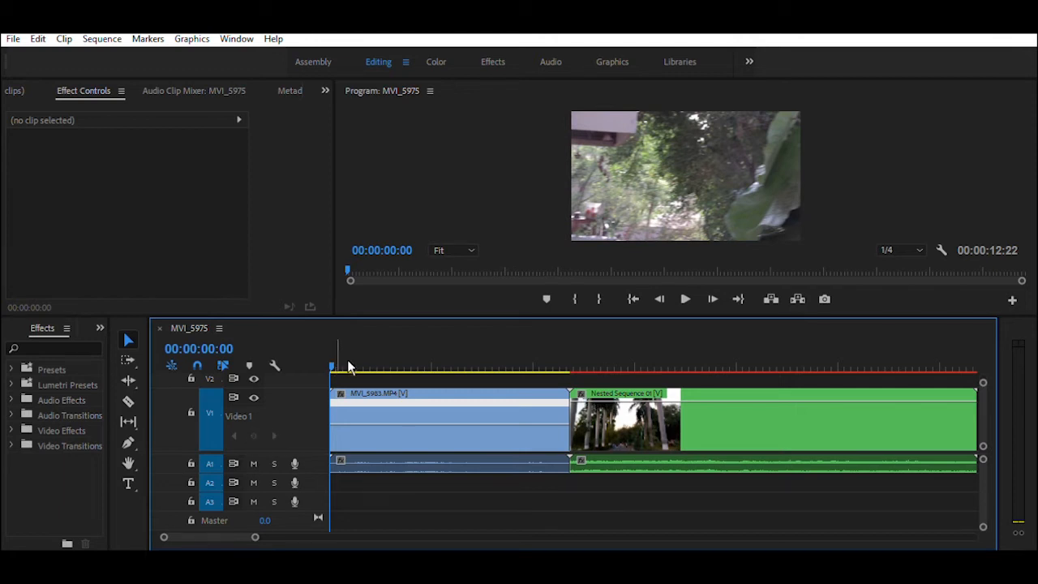
left_click_drag(342, 367, 531, 377)
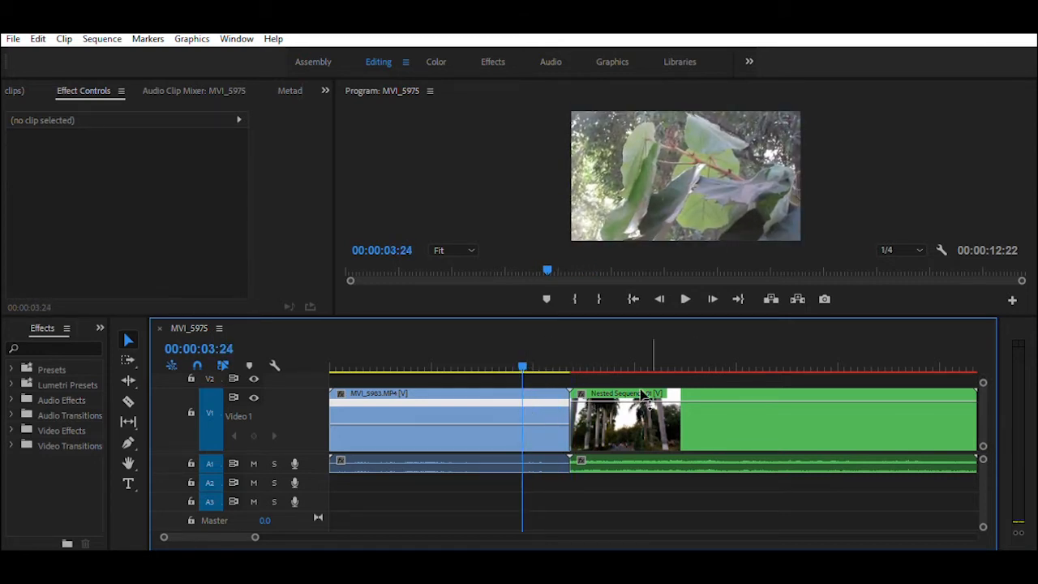
left_click(545, 407)
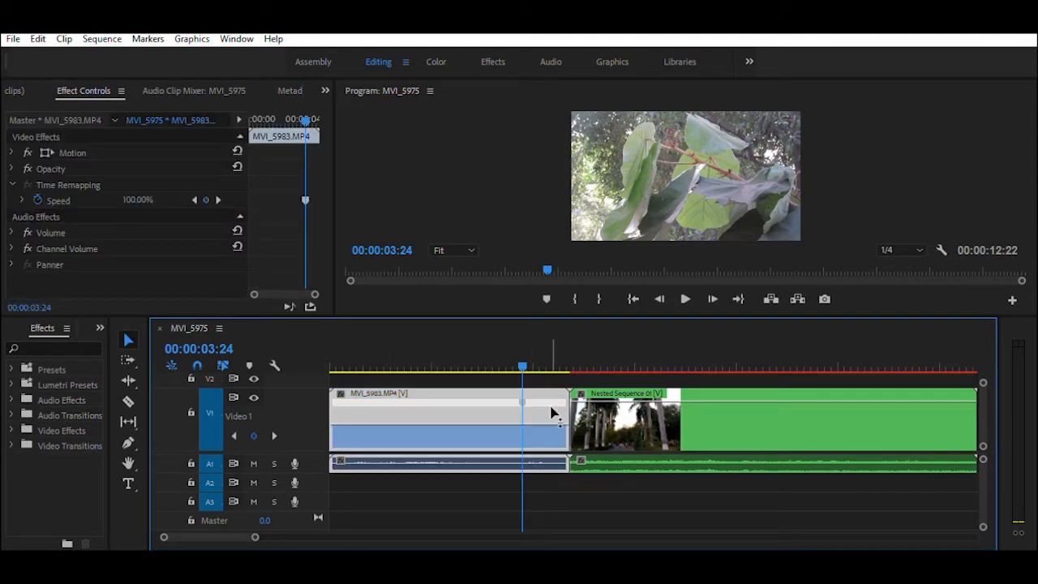
left_click_drag(550, 414, 617, 401)
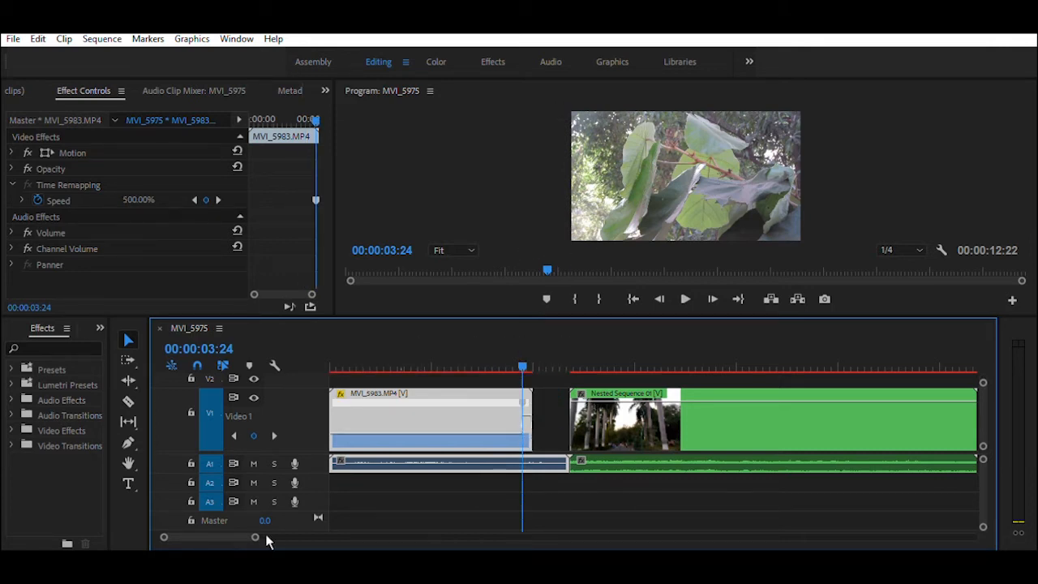
Step: Split the speed keyframe near the end of MVI_5983.MP4 into a gradual ramp and play back the speed-up
left_click_drag(256, 536, 217, 536)
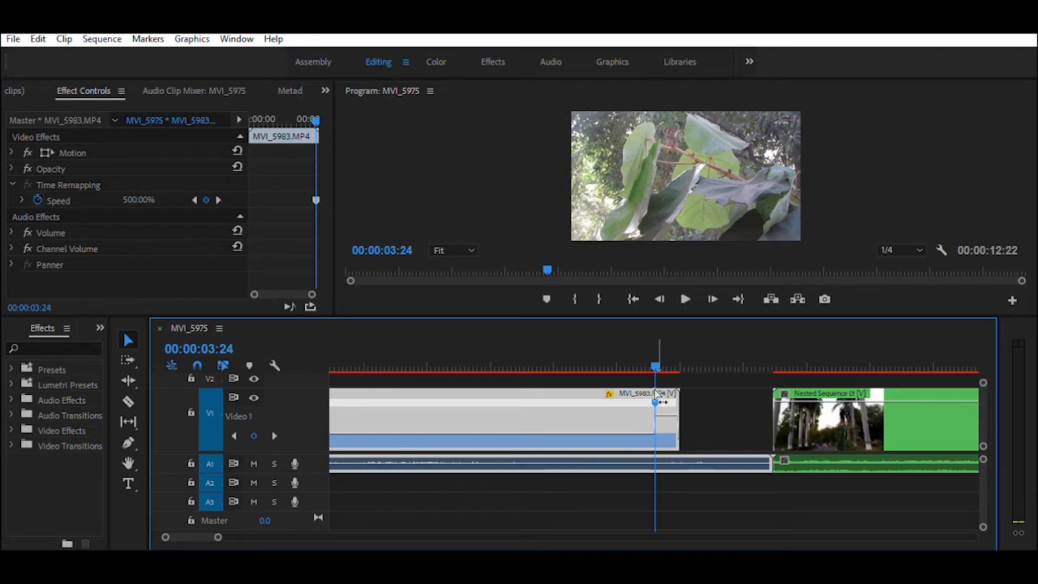
double_click(628, 402)
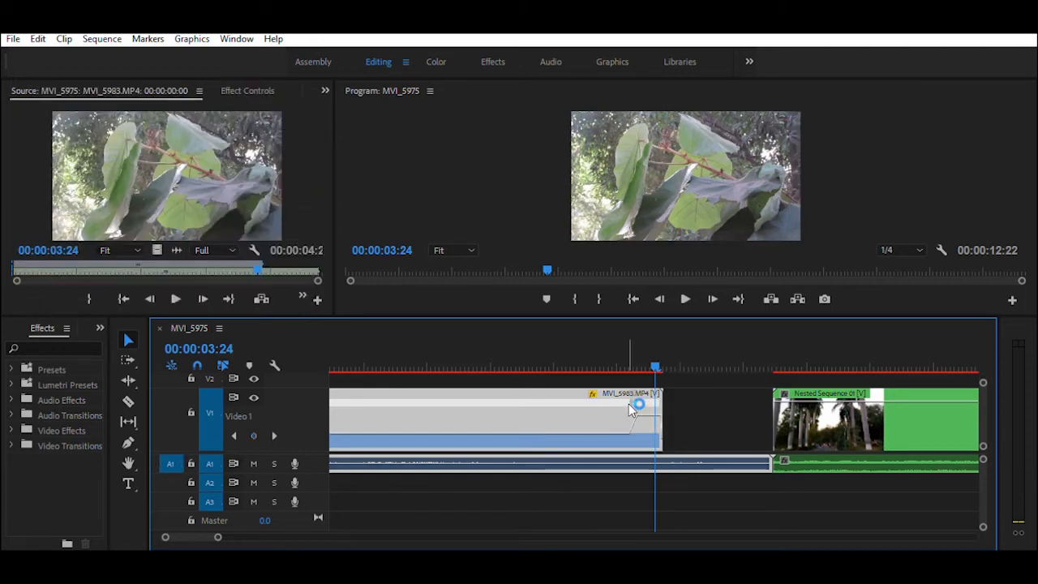
left_click_drag(639, 390, 659, 399)
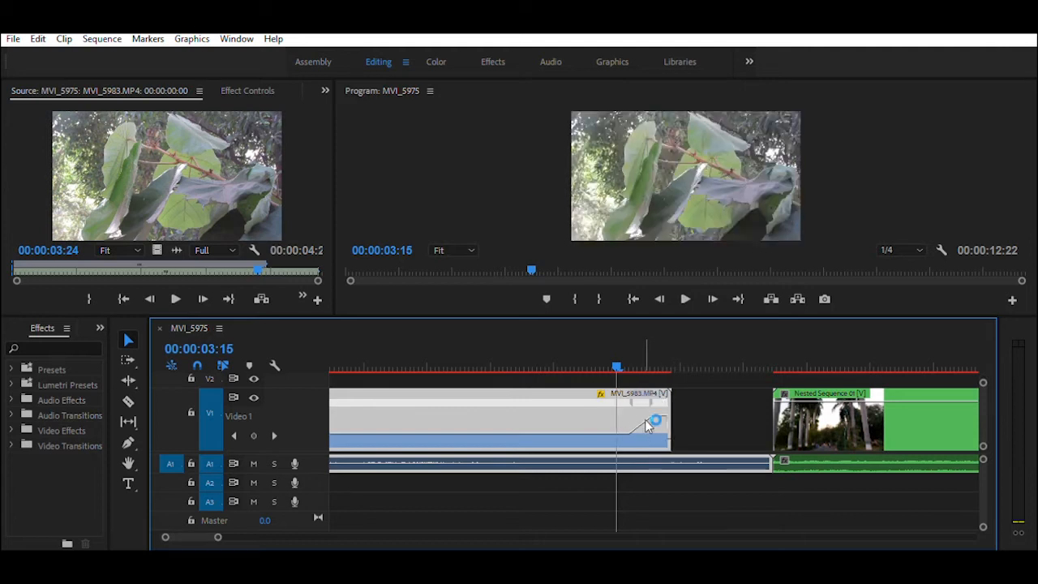
left_click(536, 366)
key("b")
key("space")
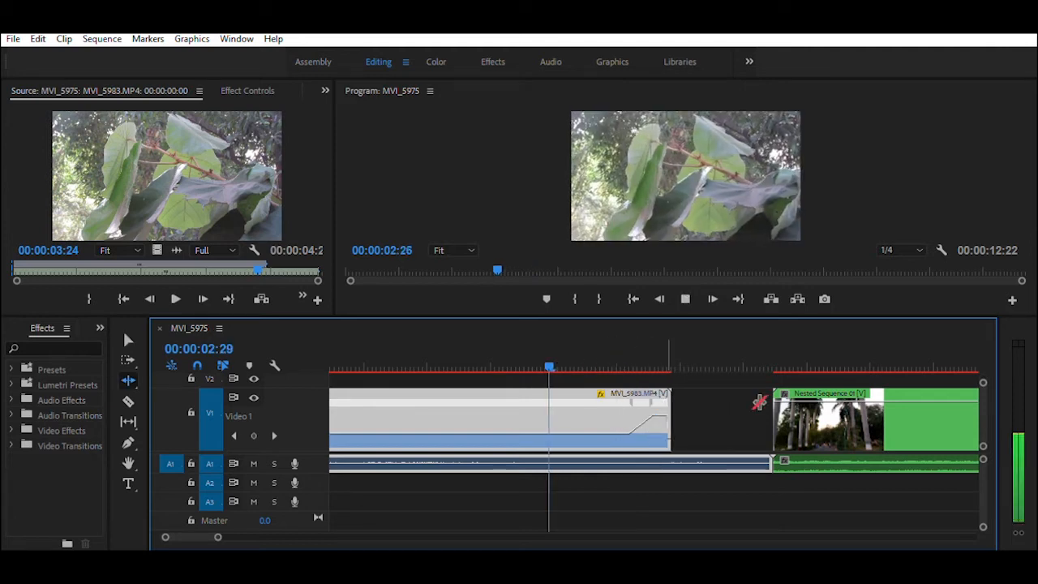
left_click(583, 367)
Step: Move Nested Sequence 01 back against the end of MVI_5983.MP4 to close the gap between them
mouse_move(227, 533)
left_mouse_down()
mouse_move(254, 528)
mouse_move(222, 534)
mouse_move(246, 527)
left_mouse_up()
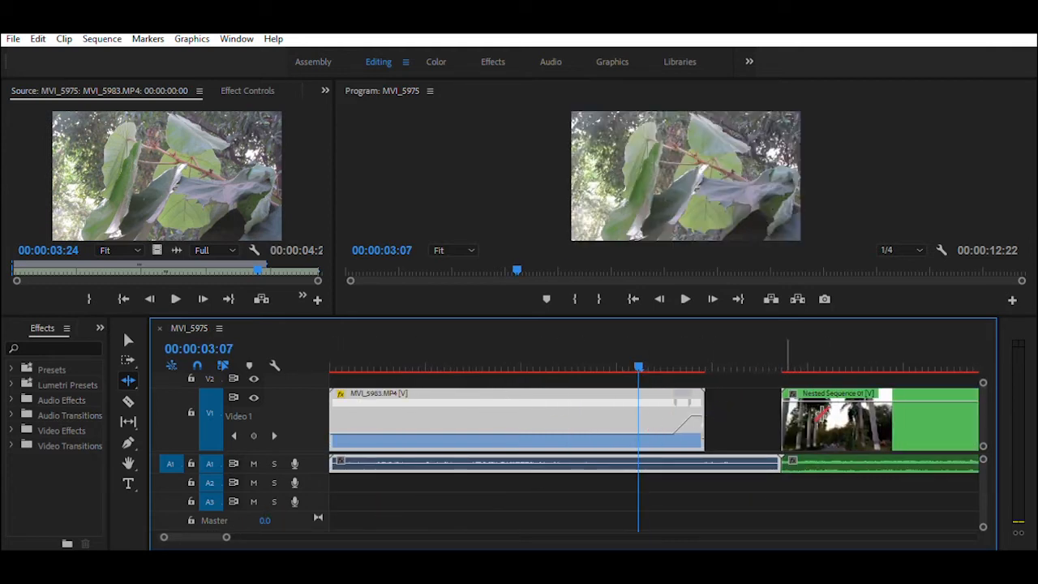
left_click(128, 339)
left_click_drag(858, 419, 741, 423)
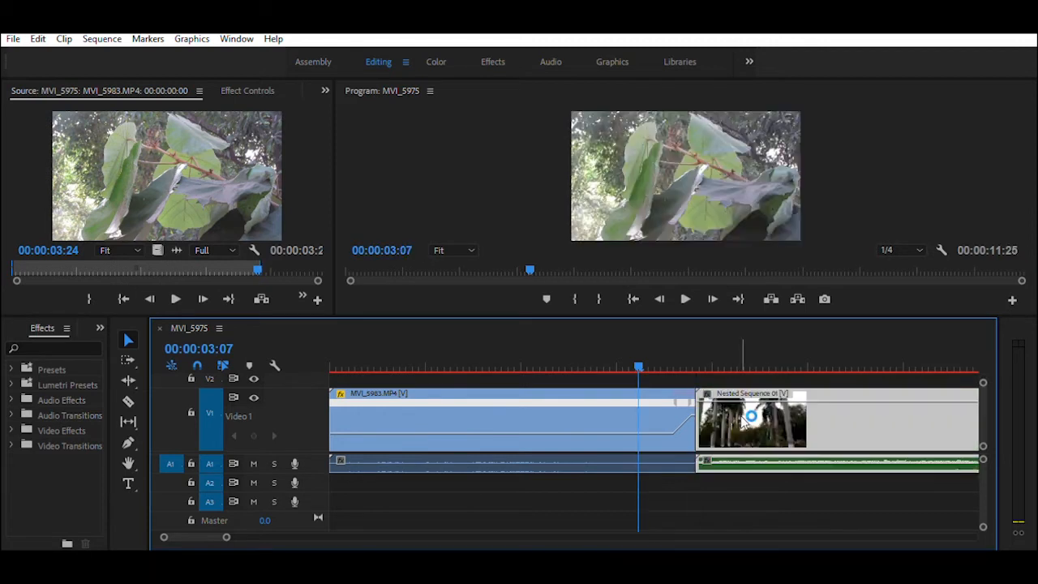
Step: Show time remapping speed on Nested Sequence 01, add a speed keyframe at 00:00:04:08, and raise the speed before it
left_click(725, 364)
left_click_drag(727, 353, 746, 352)
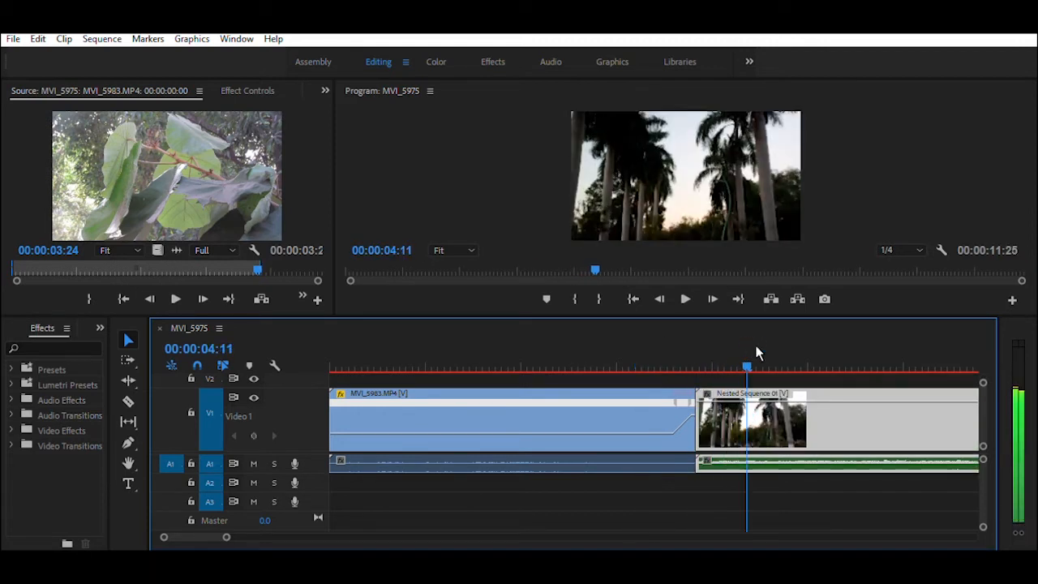
left_click(254, 434)
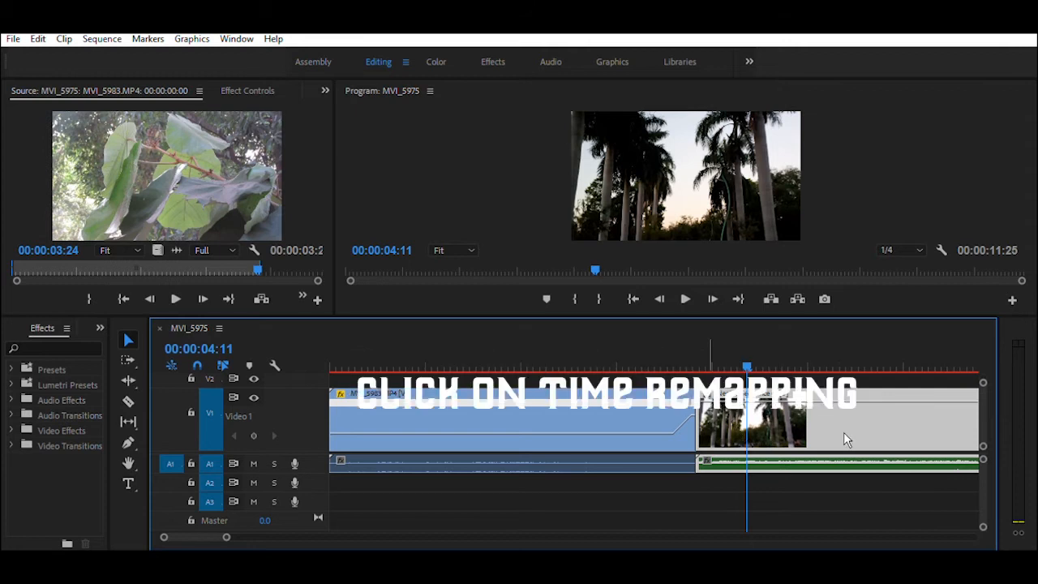
left_click(864, 429)
mouse_move(749, 365)
left_mouse_down()
mouse_move(725, 364)
mouse_move(785, 364)
mouse_move(719, 365)
mouse_move(746, 365)
mouse_move(728, 375)
mouse_move(736, 367)
left_mouse_up()
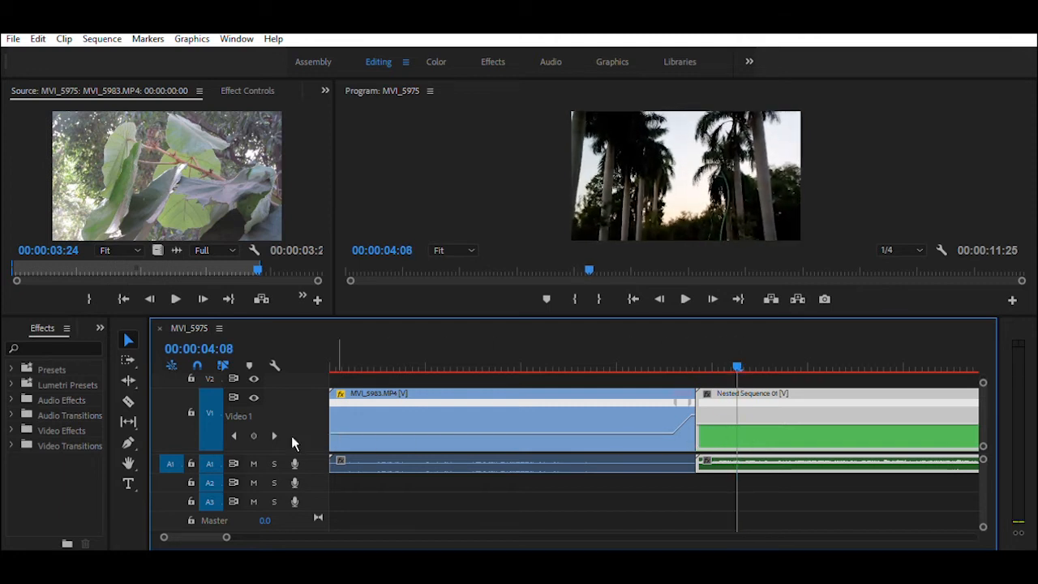
left_click(253, 435)
left_click_drag(716, 423, 750, 405)
left_click(726, 198)
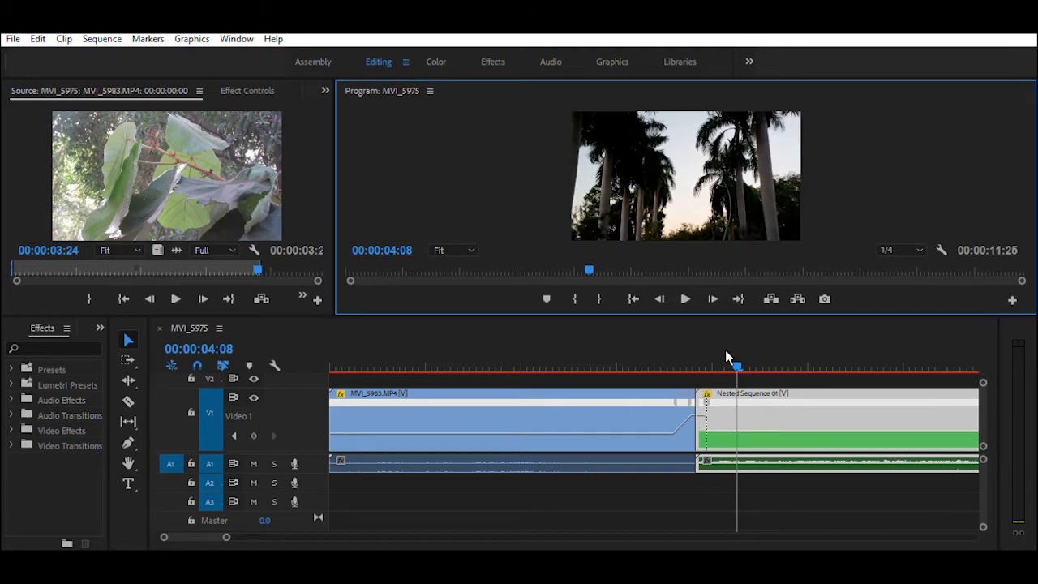
Step: Split the nested sequence's speed keyframe into a gradual slow-down and smooth the ramp curves on both clips
left_click(703, 405)
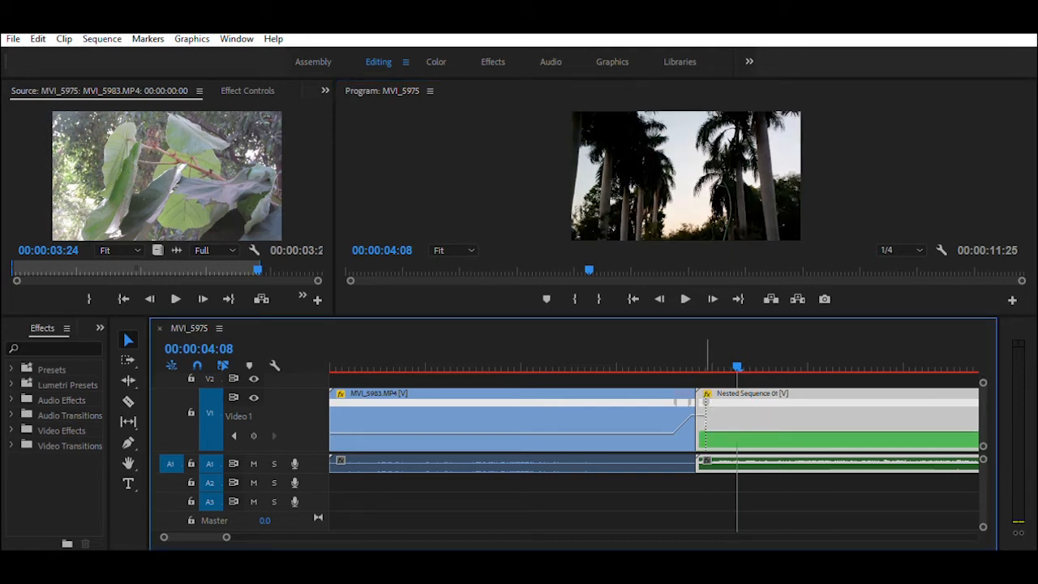
left_click_drag(711, 395, 728, 394)
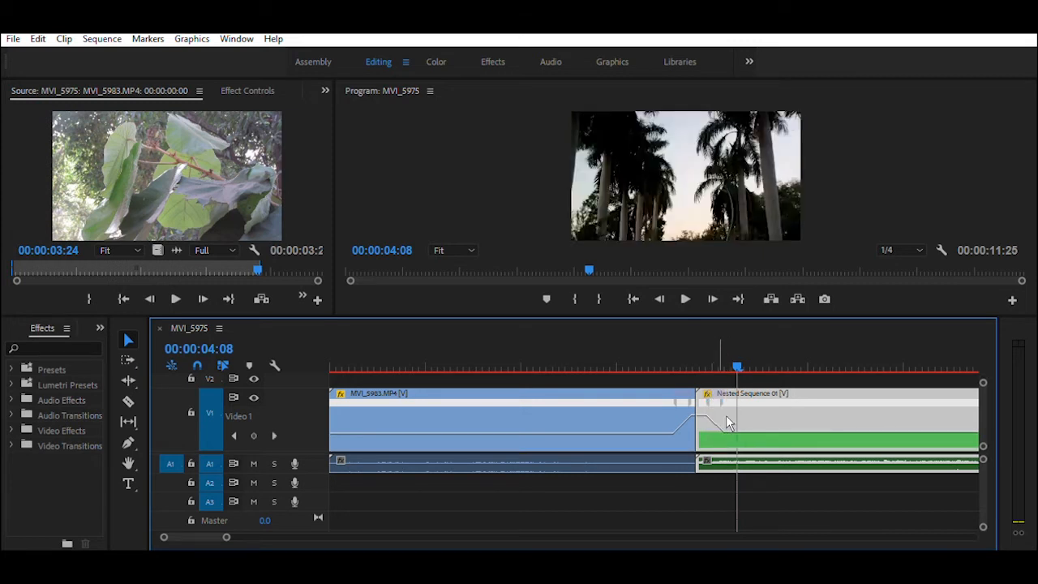
left_click(728, 399)
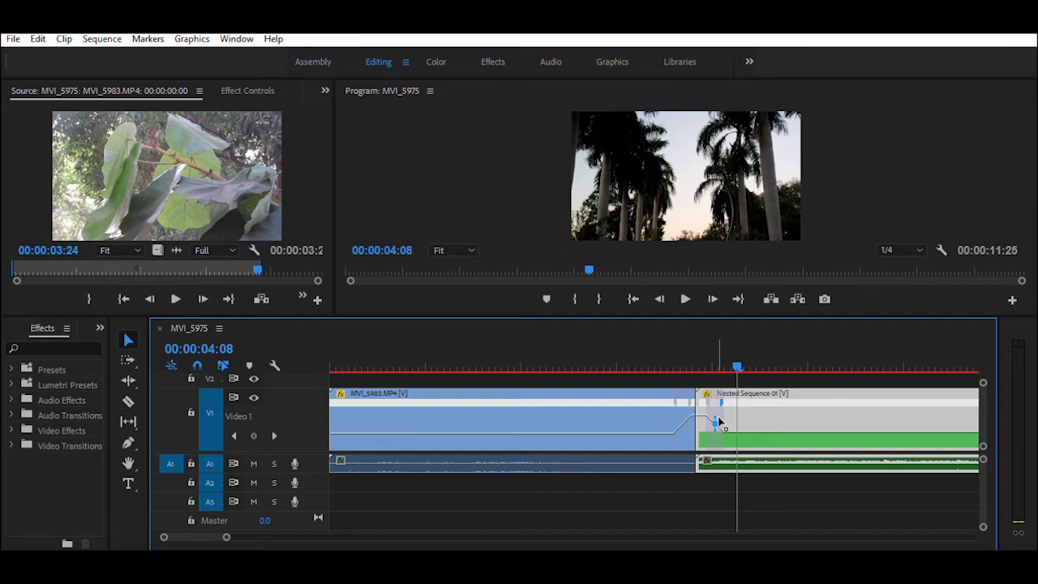
left_click(763, 422)
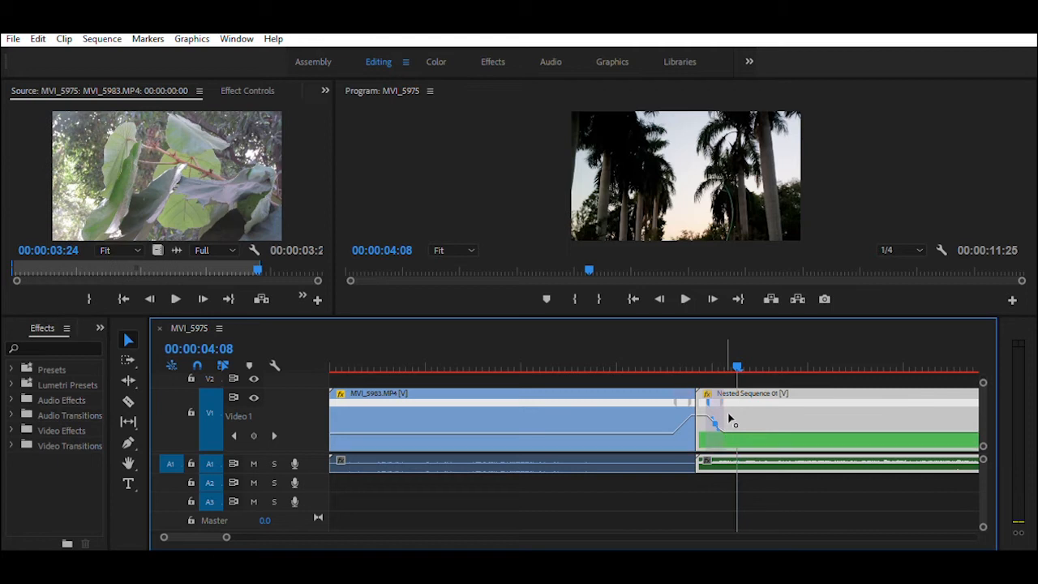
left_click(693, 397)
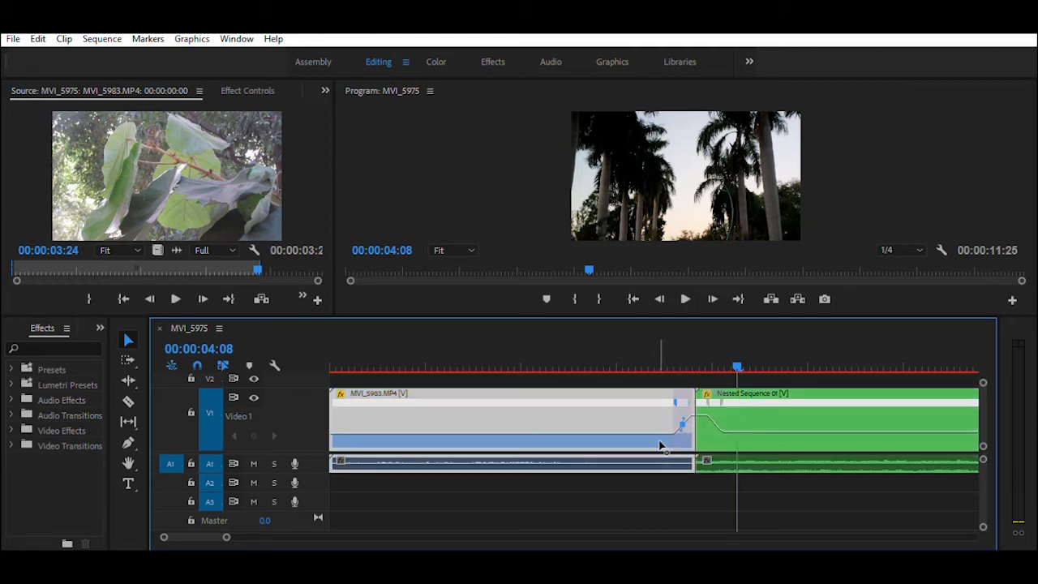
Step: Play back the speed-ramp transition between the two clips
left_click(651, 369)
key("space")
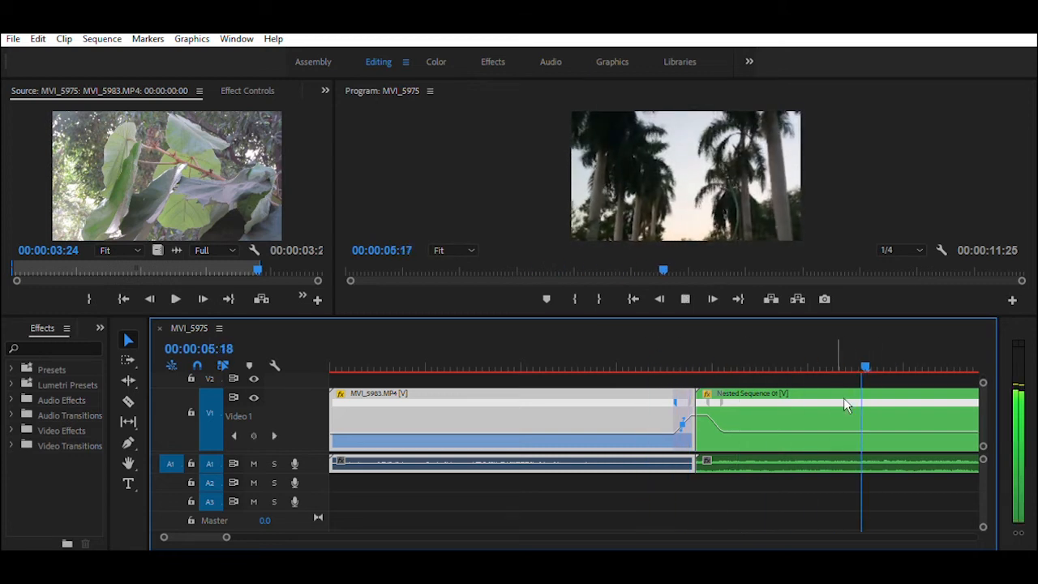
key("space")
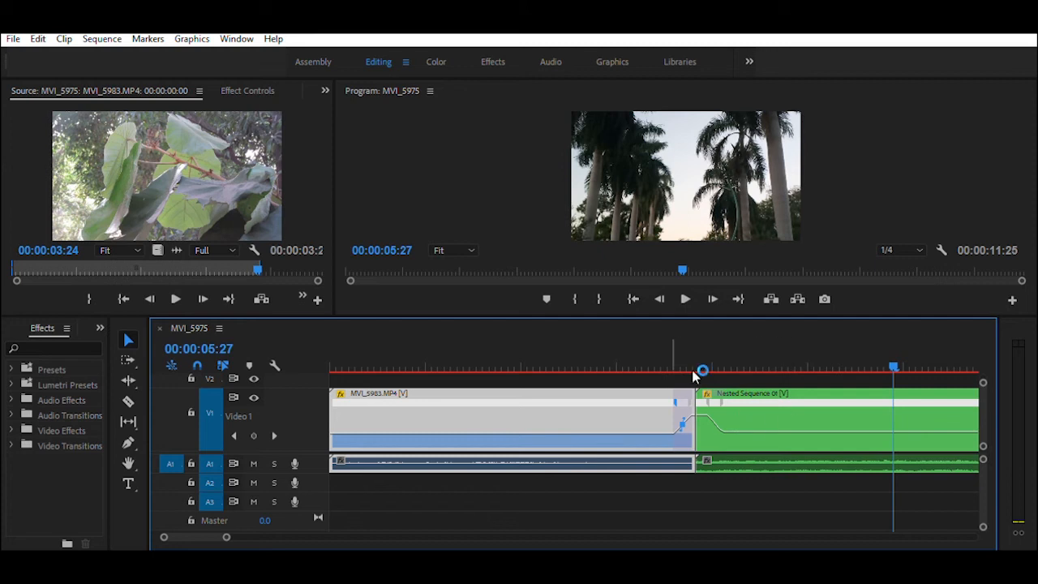
Step: Cut MVI_5983.MP4 at 00:00:03:14 and Nested Sequence 01 at 00:00:04:09, on either side of the speed ramps
left_click_drag(893, 362, 662, 359)
left_click(672, 395)
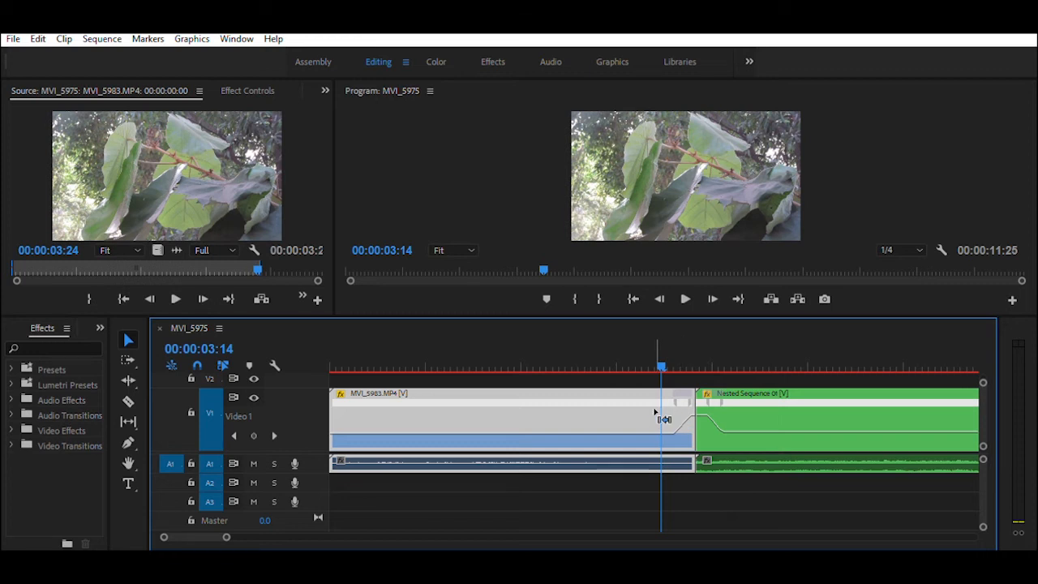
key("ctrl+k")
left_click_drag(662, 357, 746, 343)
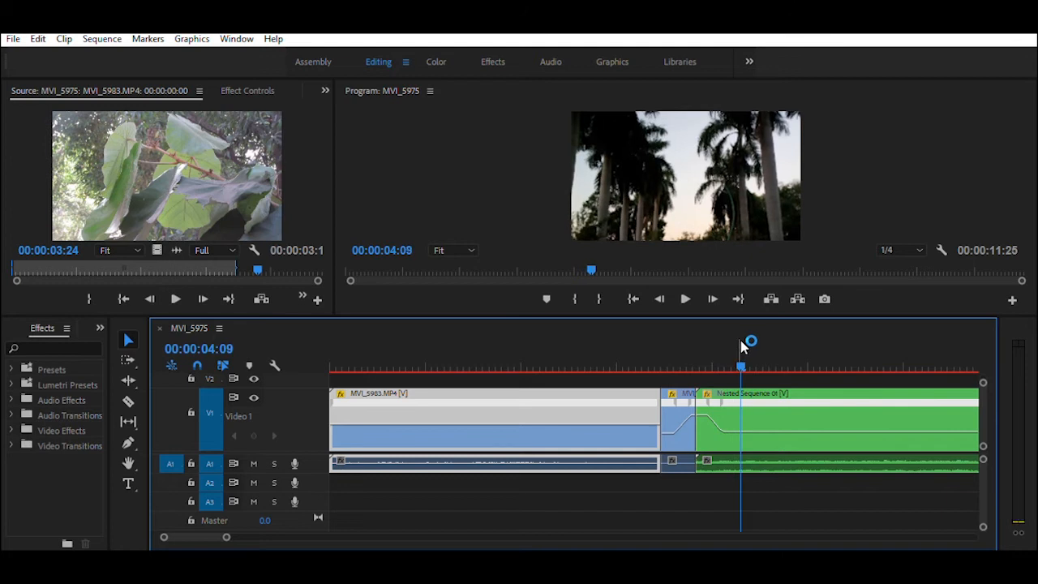
left_click(770, 419)
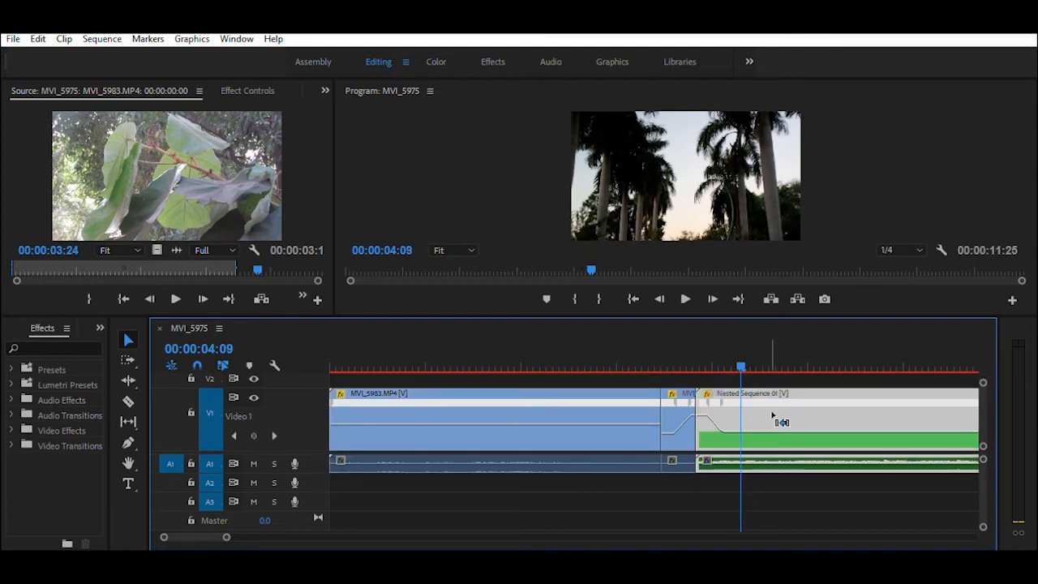
key("ctrl+k")
Step: Nest the two short ramp segments between the cuts into a single sequence
left_click_drag(740, 363, 655, 365)
left_click(680, 414)
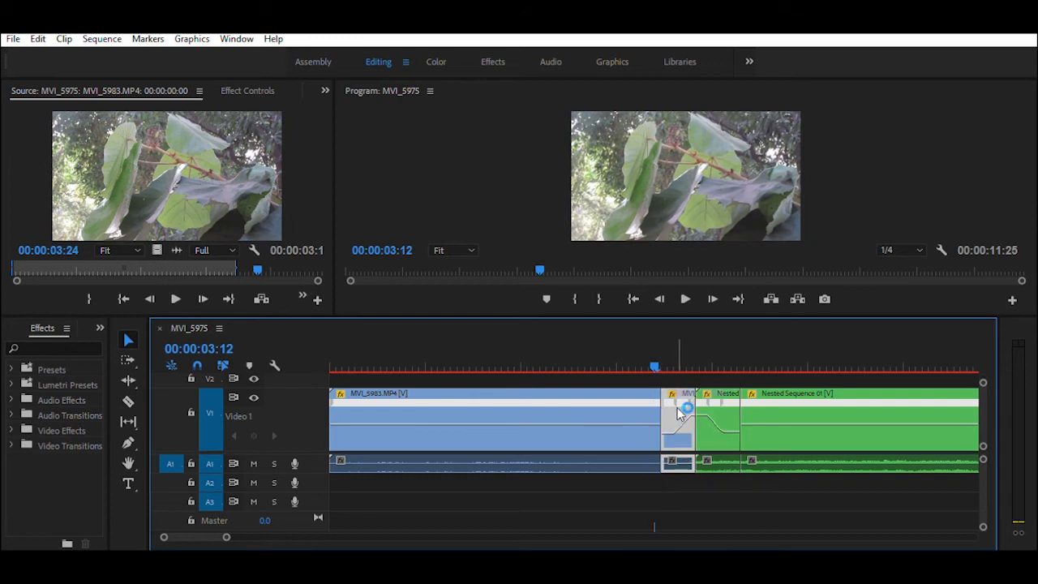
left_click(732, 420, "shift")
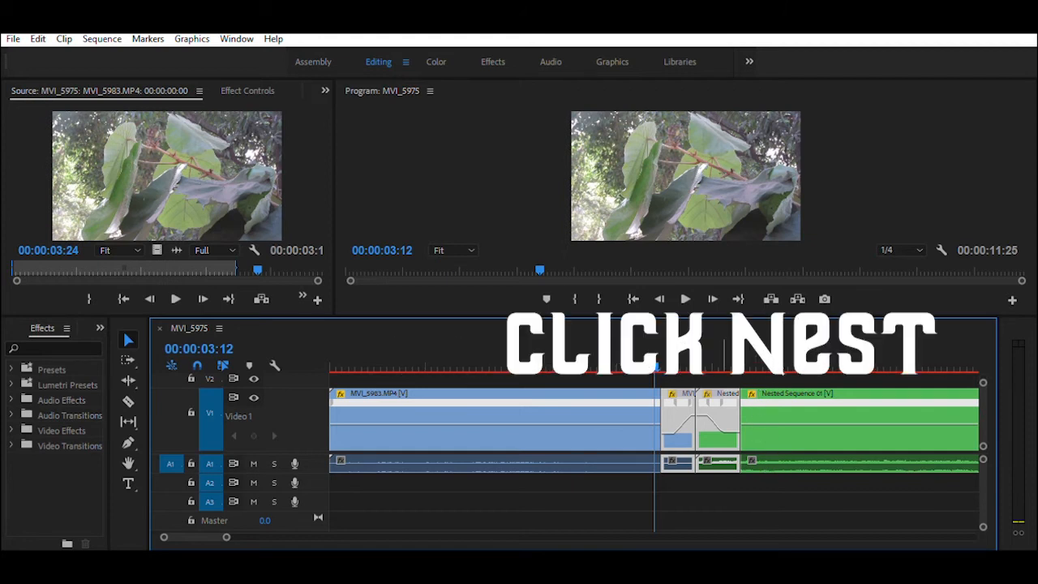
left_click(478, 304)
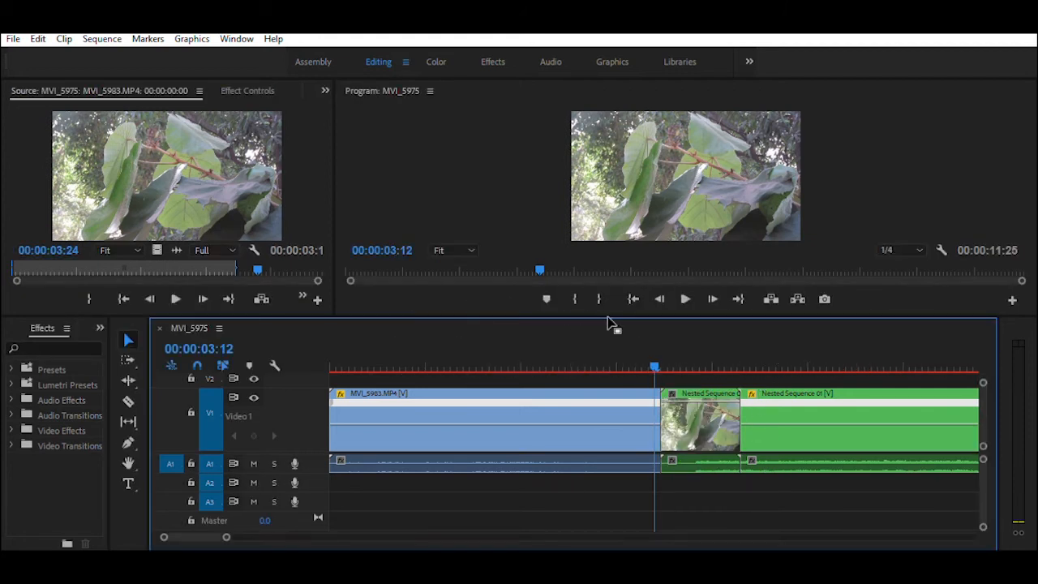
Step: Preview the newly nested transition segment from its beginning
mouse_move(656, 362)
left_mouse_down()
mouse_move(702, 359)
mouse_move(662, 364)
left_mouse_up()
key("space")
left_click(664, 367)
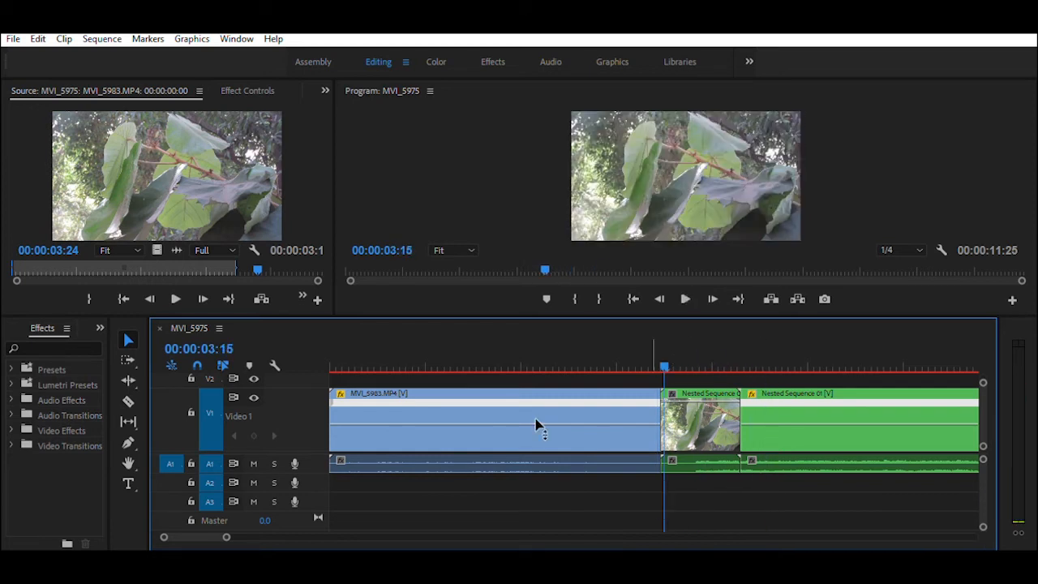
Step: Find the Directional Blur effect and apply it to the short nested transition segment between the two clips
left_click(58, 348)
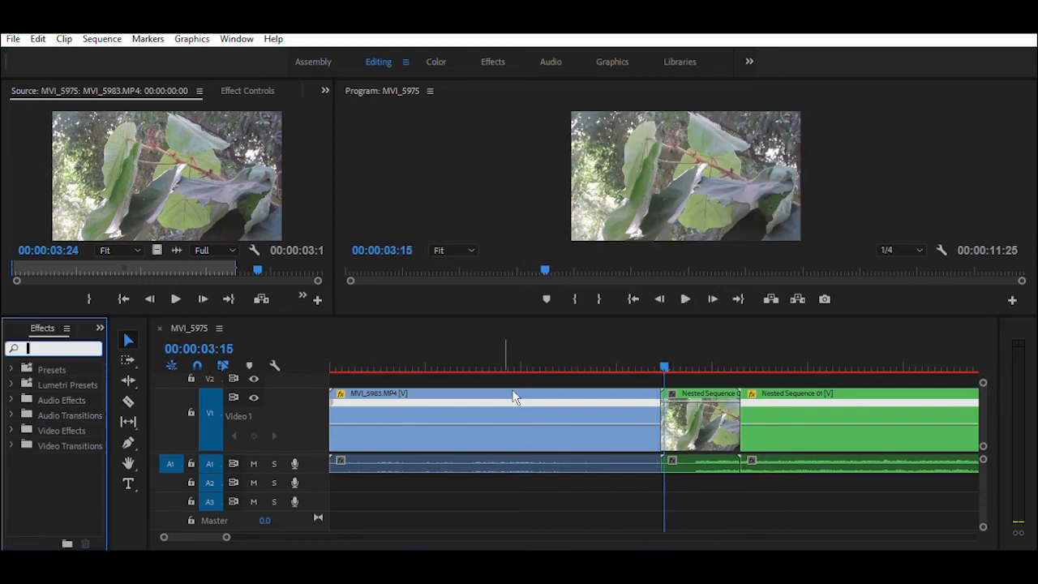
type("direct")
left_click_drag(84, 456, 709, 420)
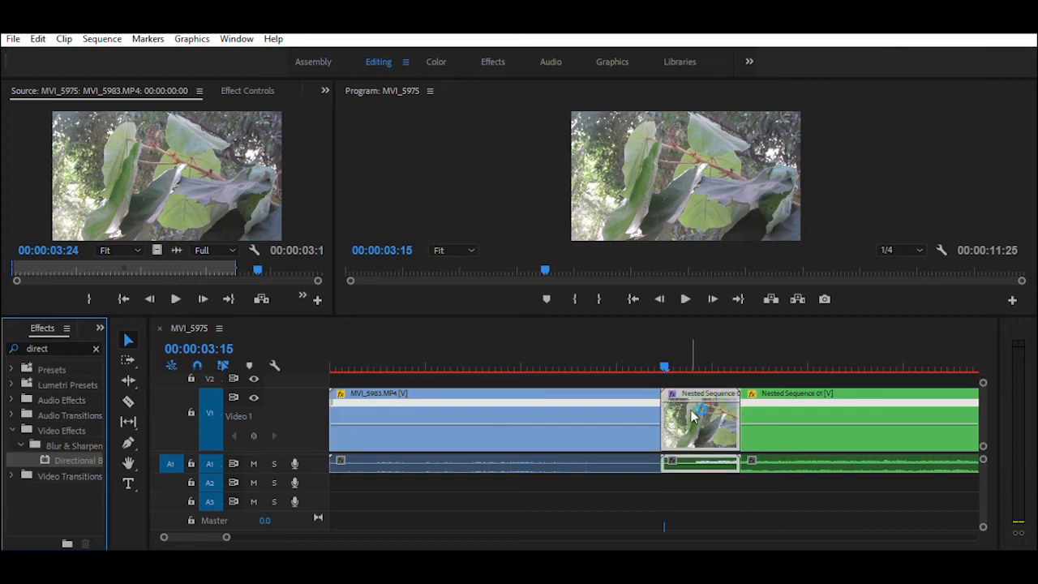
Step: Examine the opening frames of the nested transition segment one by one, up to about 00:00:03:24, to judge where the blur should start
left_click(677, 366)
mouse_move(685, 363)
left_mouse_down()
mouse_move(706, 353)
mouse_move(701, 361)
left_mouse_up()
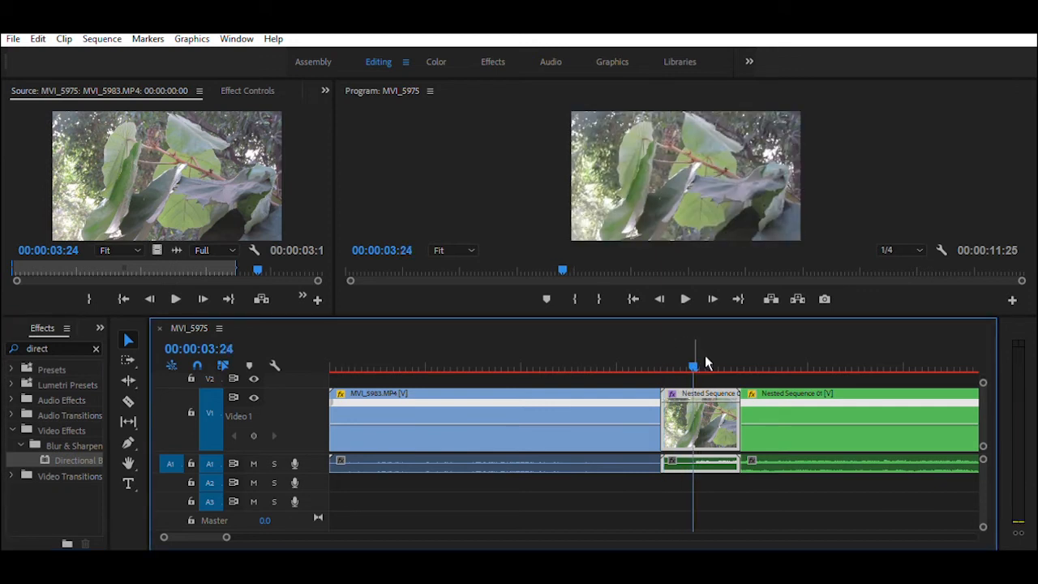
key("Left")
key("Left")
key("Left")
key("Left")
key("Left")
key("Left")
key("Left")
key("Left")
key("Left")
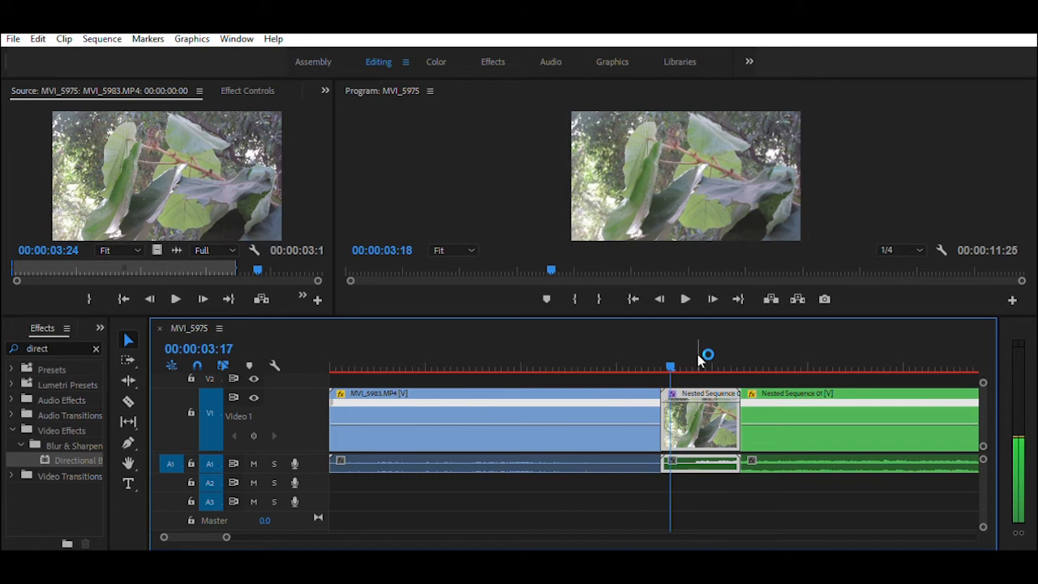
key("Right")
key("Right")
key("Right")
key("Right")
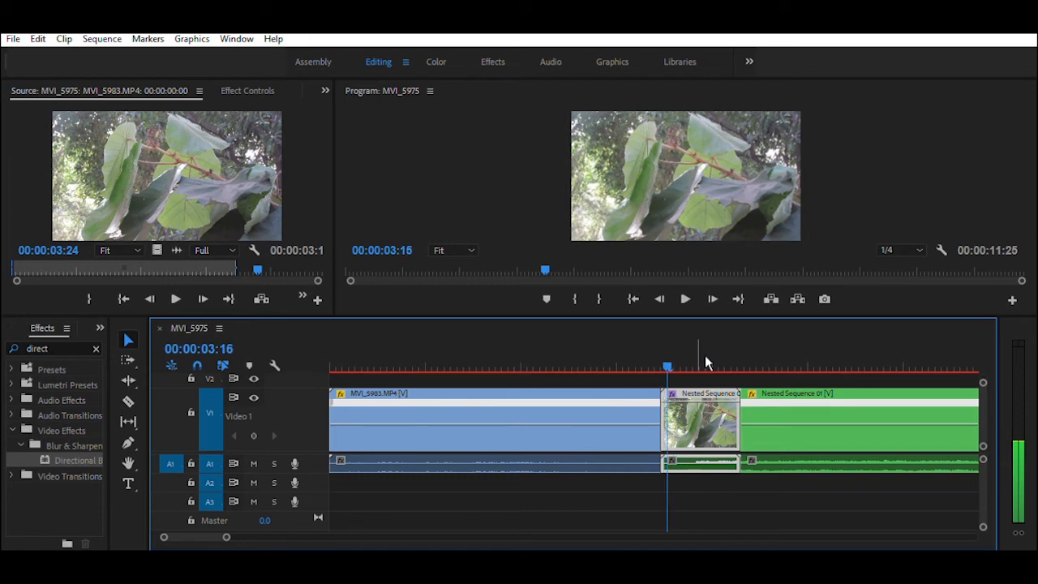
key("Right")
key("Right")
key("Right")
key("Right")
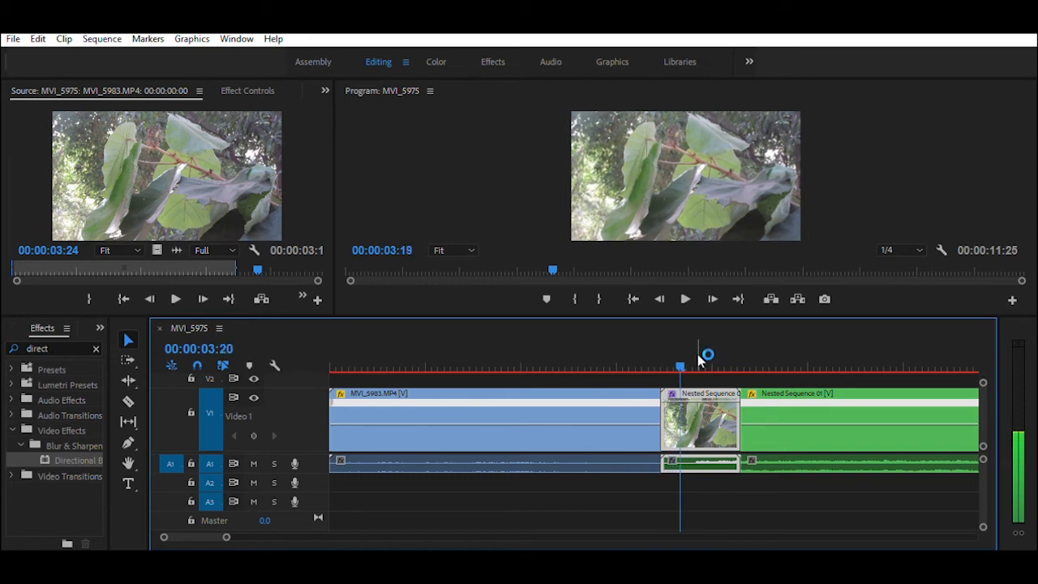
key("Right")
key("Right")
key("Left")
key("Left")
key("Left")
key("Left")
key("Left")
key("Left")
key("Left")
key("Right")
key("Right")
key("Right")
key("Right")
key("Right")
key("Left")
key("Left")
key("Left")
key("Left")
key("Left")
key("Left")
key("Left")
key("Right")
key("Left")
key("Left")
key("Left")
key("Right")
key("Right")
key("Right")
key("Right")
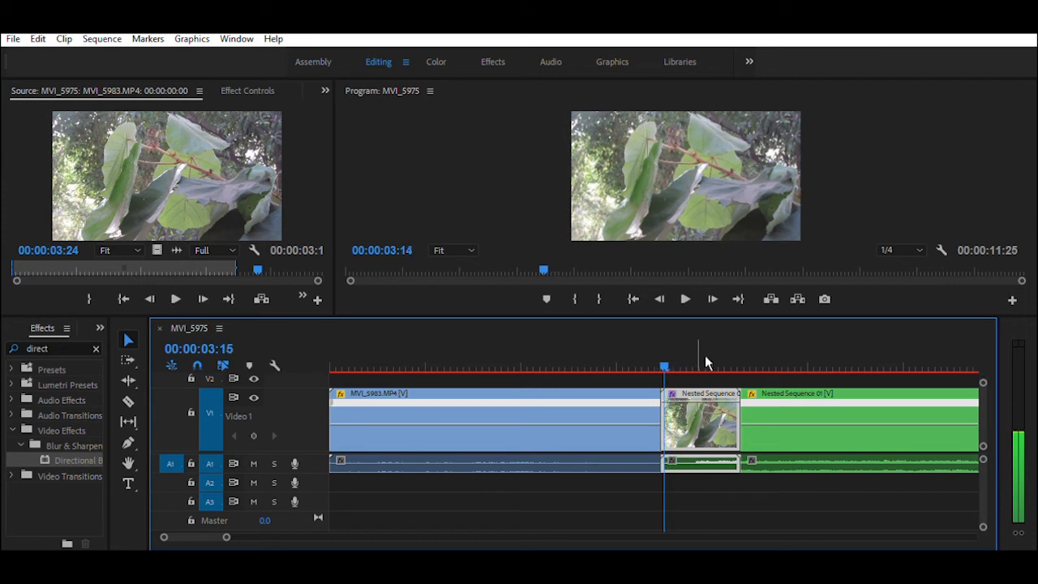
key("Right")
key("Right")
key("Right")
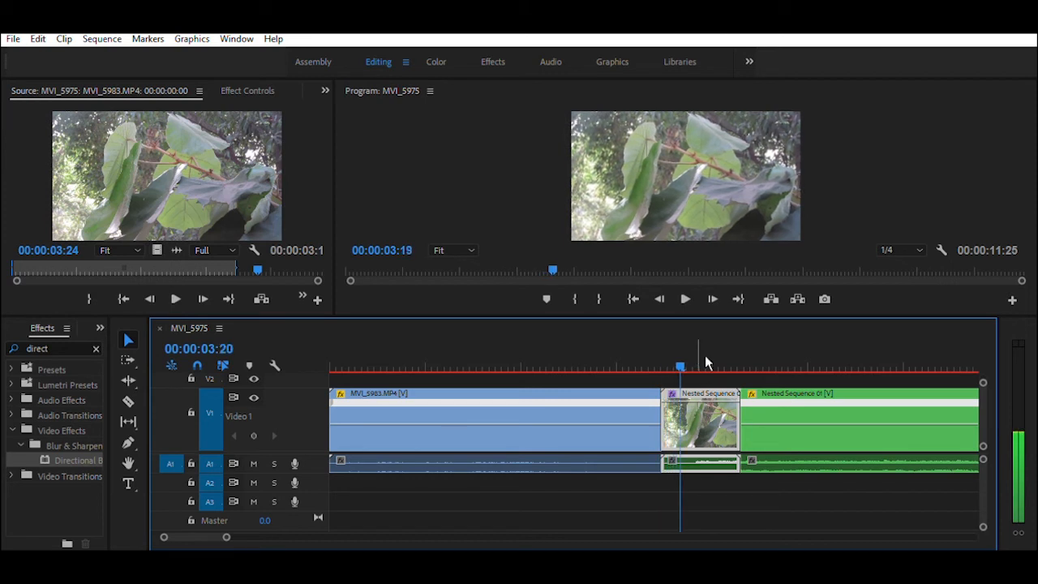
key("Left")
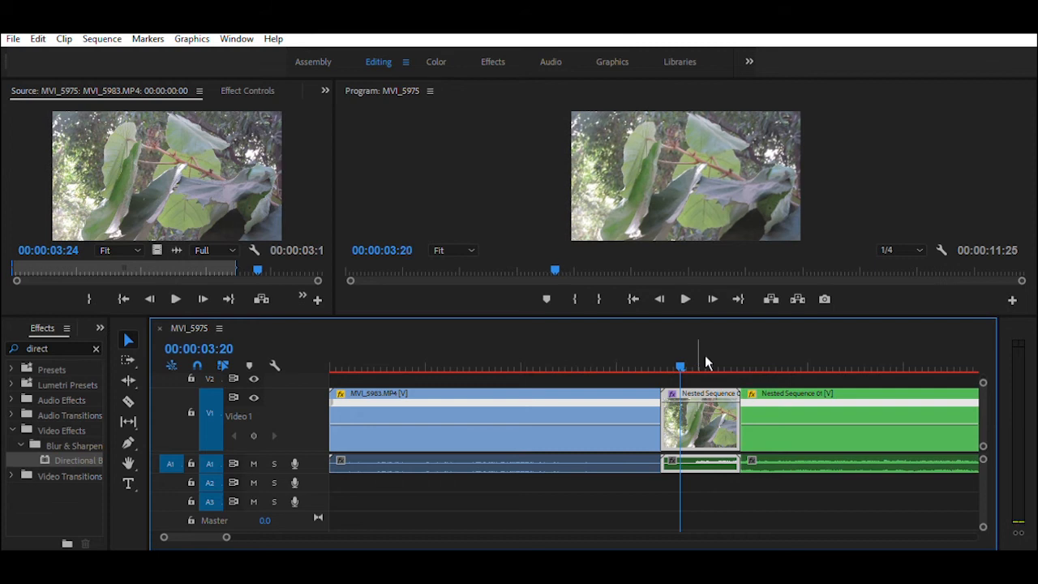
Step: Start keyframing the Directional Blur's Direction and Blur Length at 00:00:03:17 on the nested transition segment, both at 0.0
key("Left")
key("Left")
key("Left")
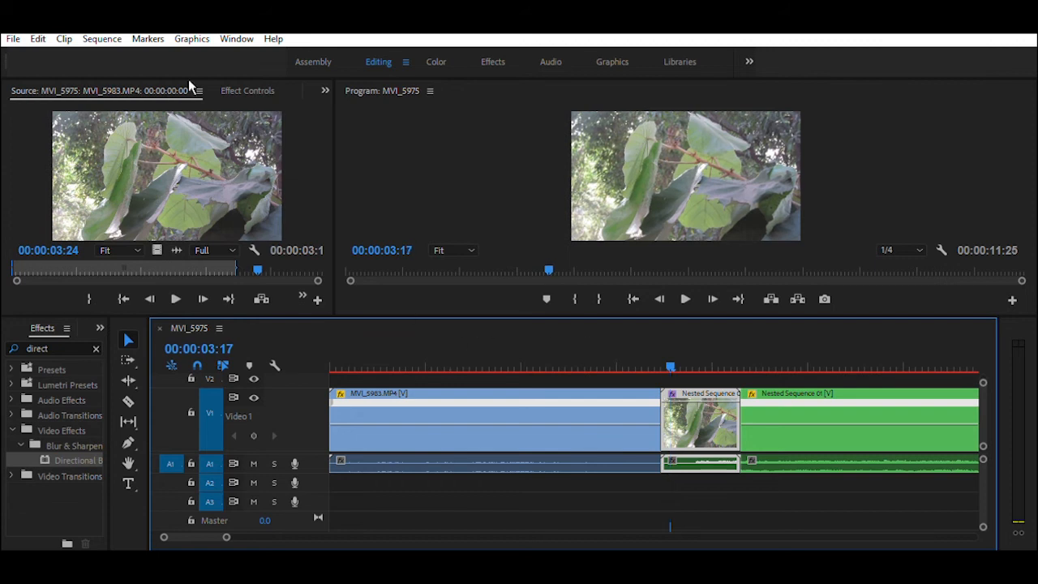
left_click(256, 89)
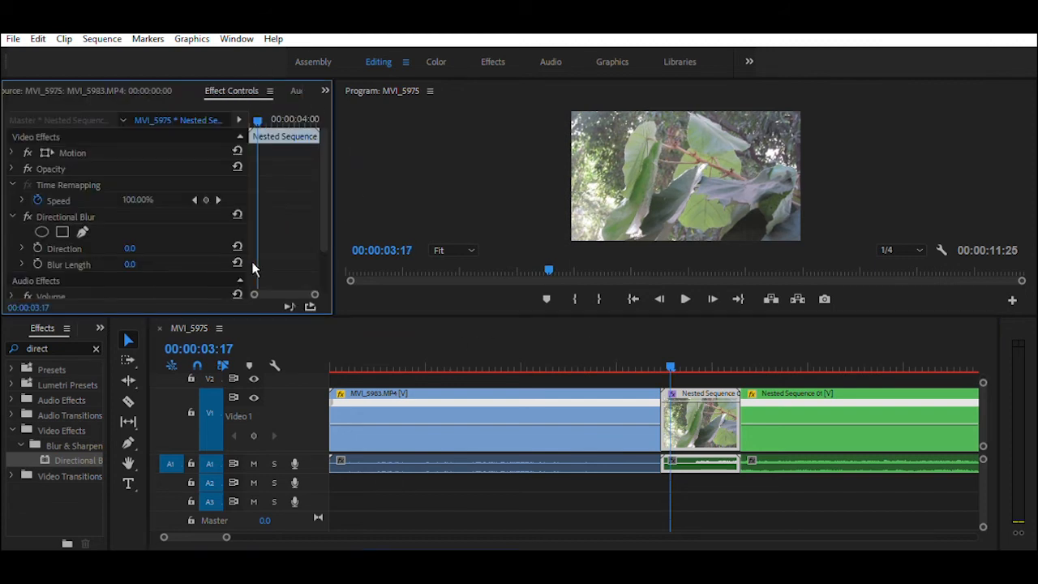
left_click(37, 248)
left_click(37, 265)
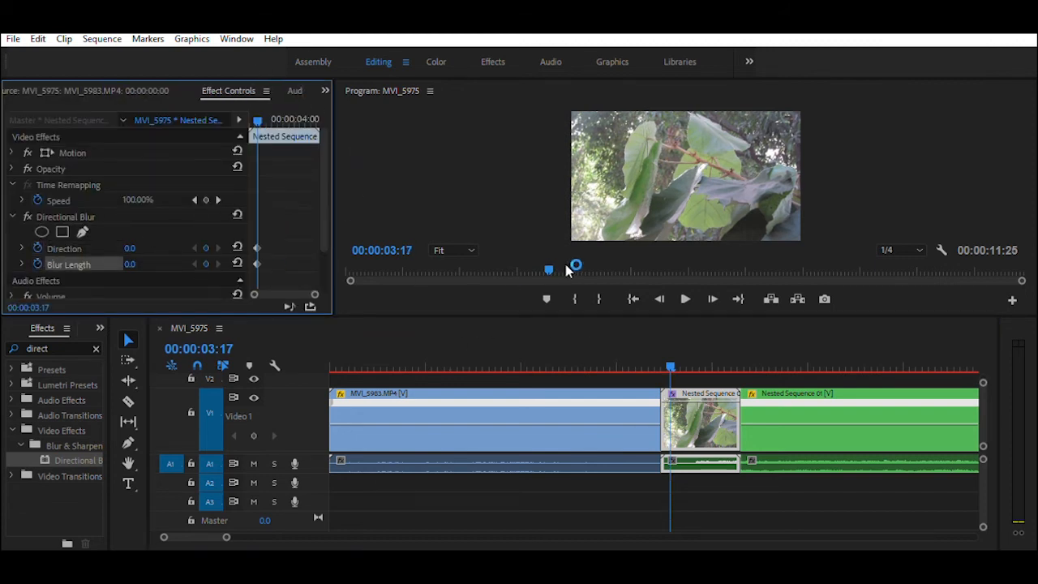
Step: At 00:00:03:20, add a Direction keyframe at 0.0 and set the Blur Length to 15.0 for the Directional Blur
left_click_drag(567, 270, 554, 270)
left_click(208, 248)
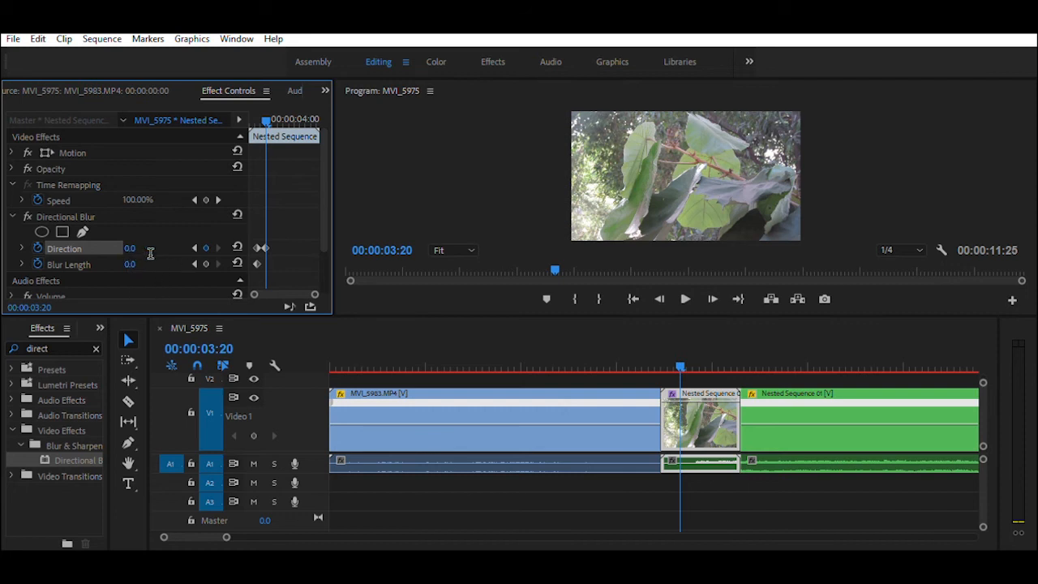
key("Tab")
left_click(267, 271)
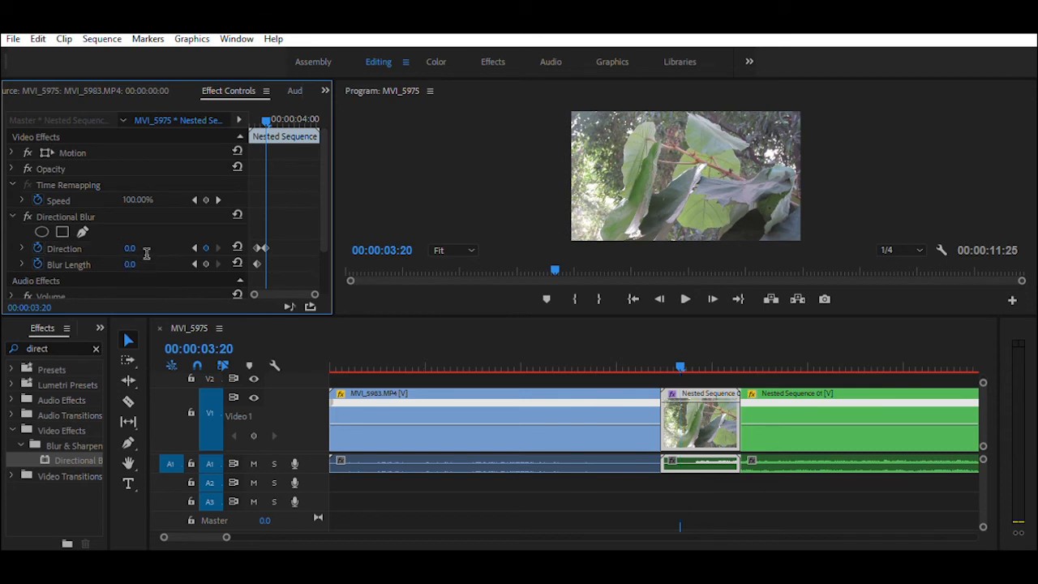
left_click_drag(129, 264, 160, 265)
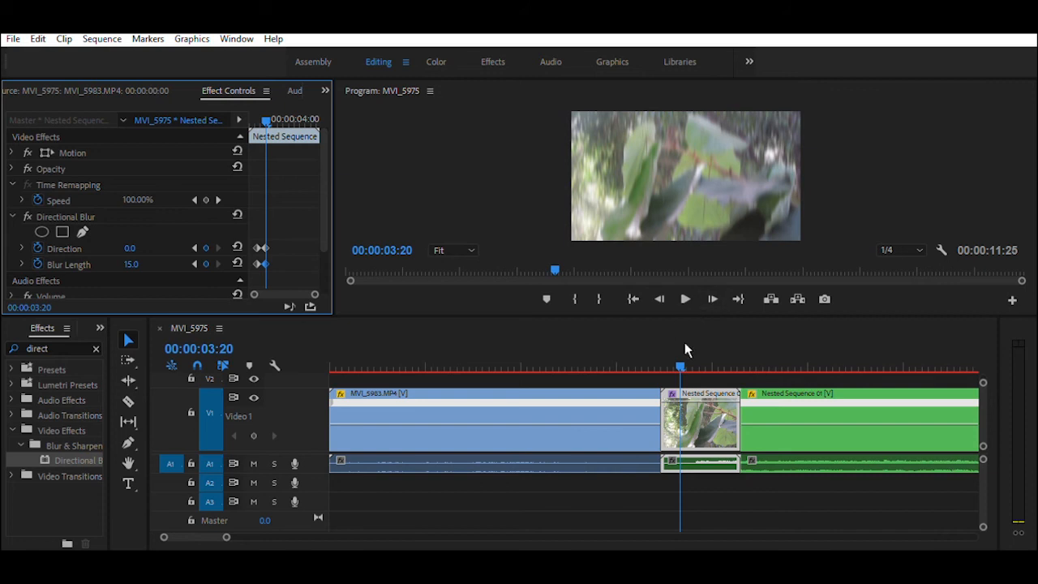
Step: Add Direction and Blur Length keyframes at 00:00:04:00, holding the blur at 15.0
key("space")
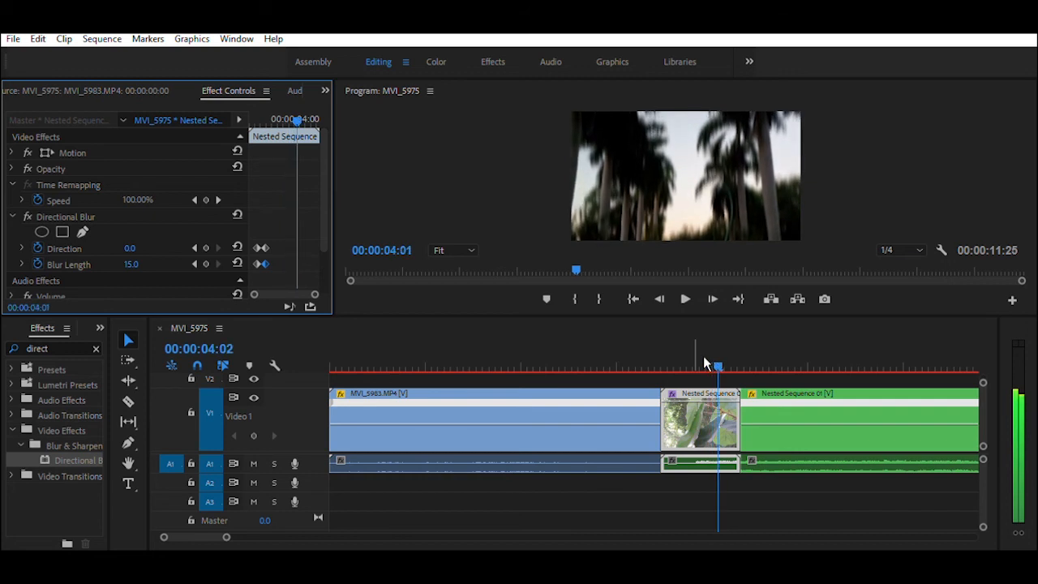
key("Left")
key("Left")
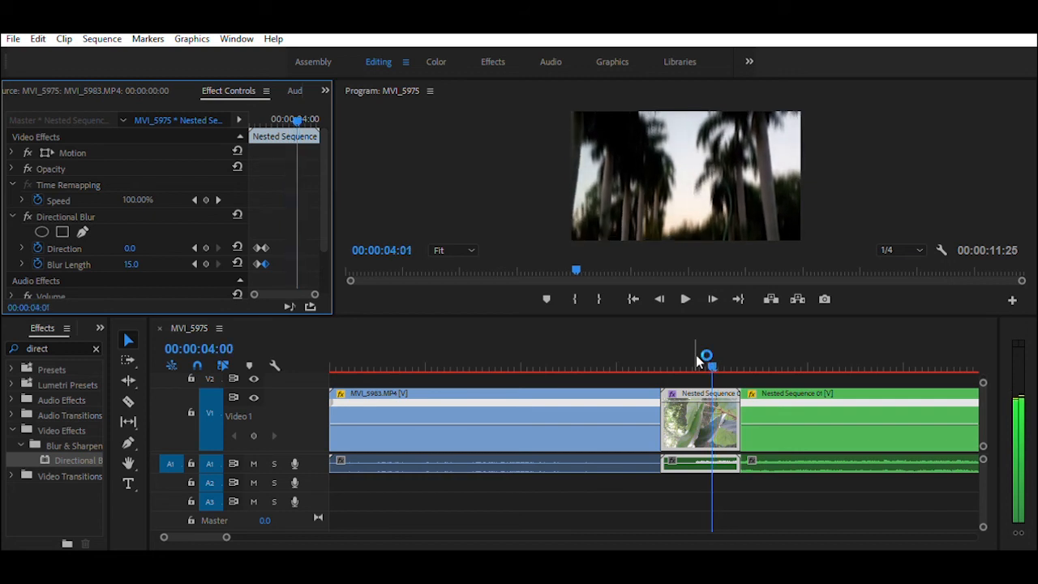
left_click(206, 249)
left_click(206, 264)
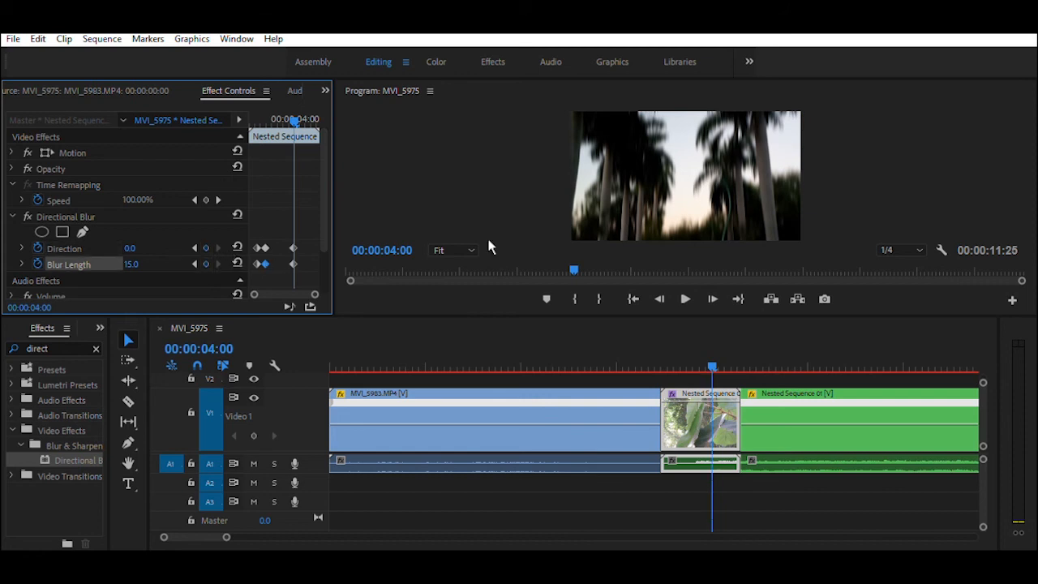
Step: At 00:00:04:03, add a Direction keyframe and reset the Blur Length to 0.0 to end the Directional Blur
key("Right")
key("Right")
key("Right")
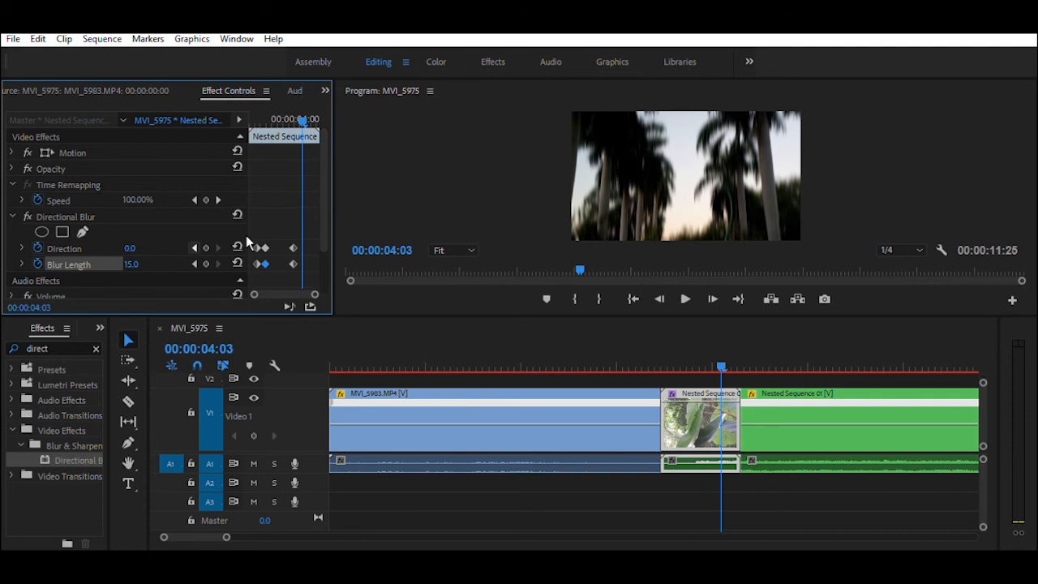
left_click(236, 264)
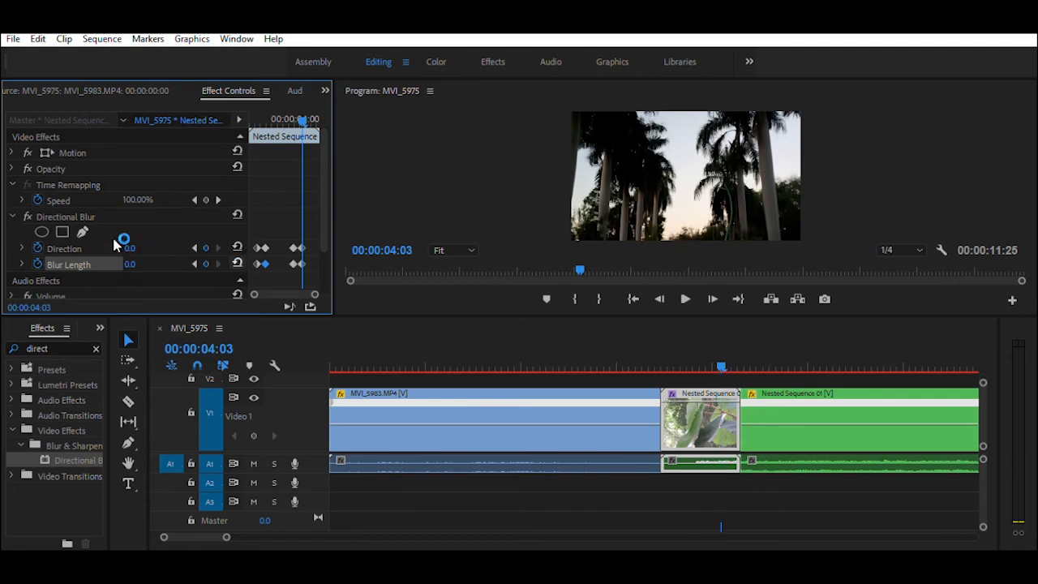
Step: Play back the blurred transition twice, starting shortly before the nested segment
left_click(623, 367)
key("space")
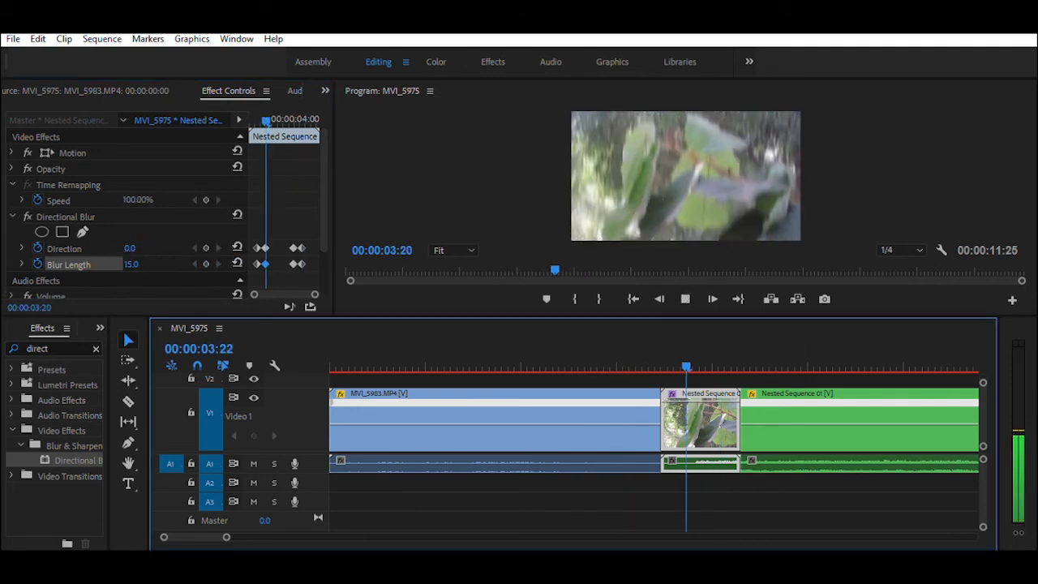
key("space")
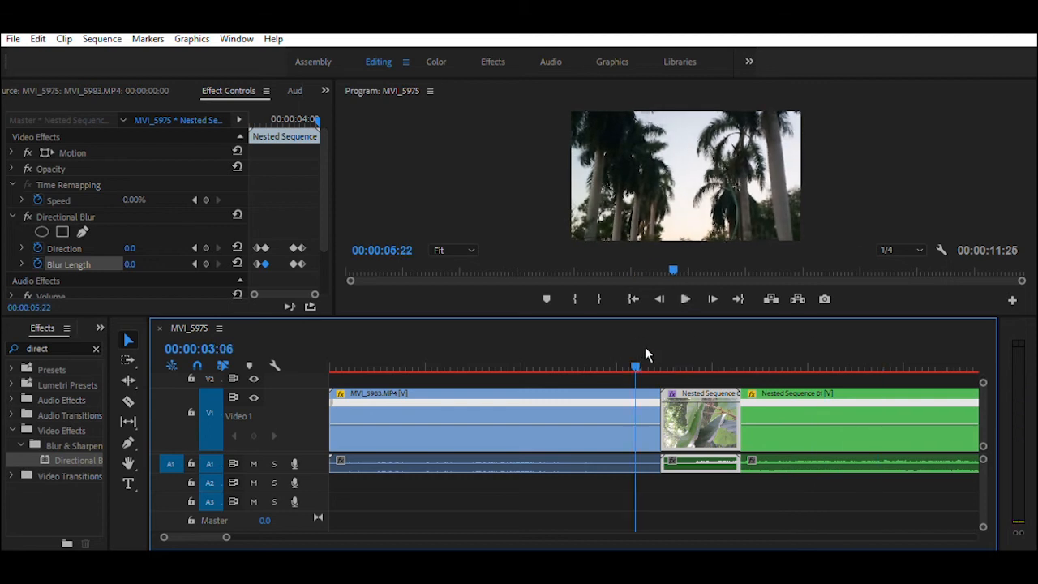
key("space")
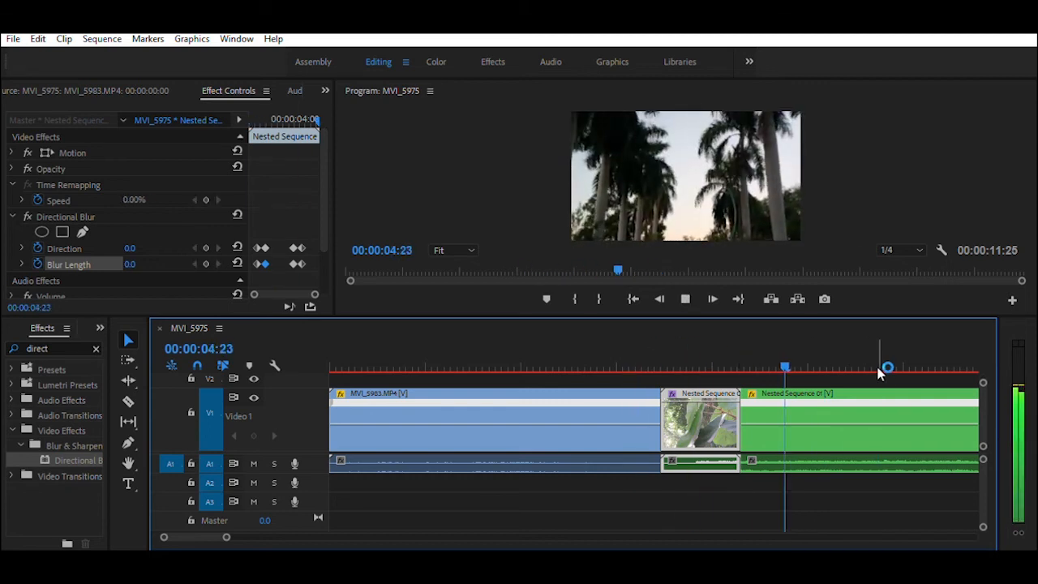
key("space")
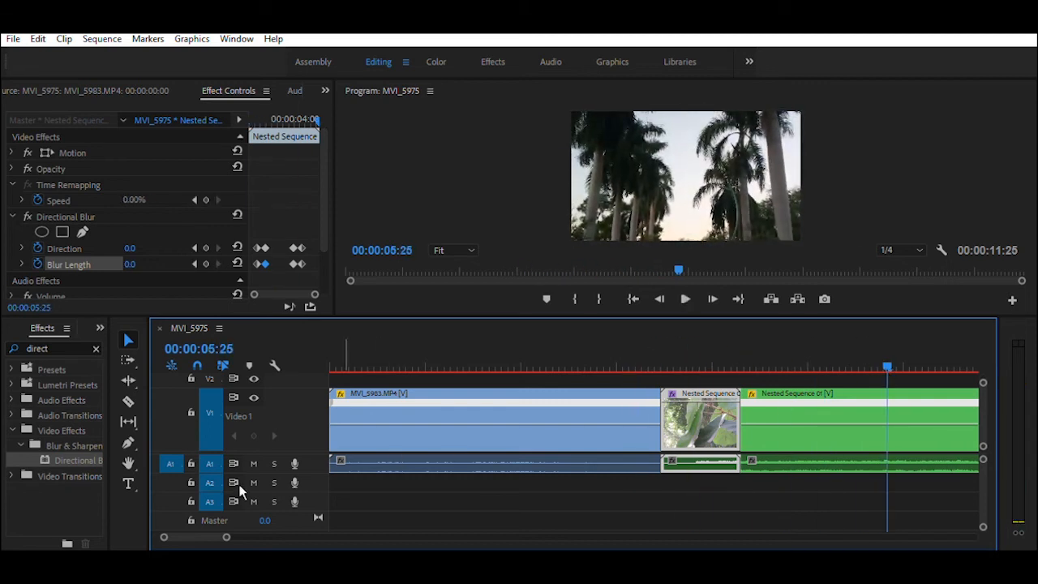